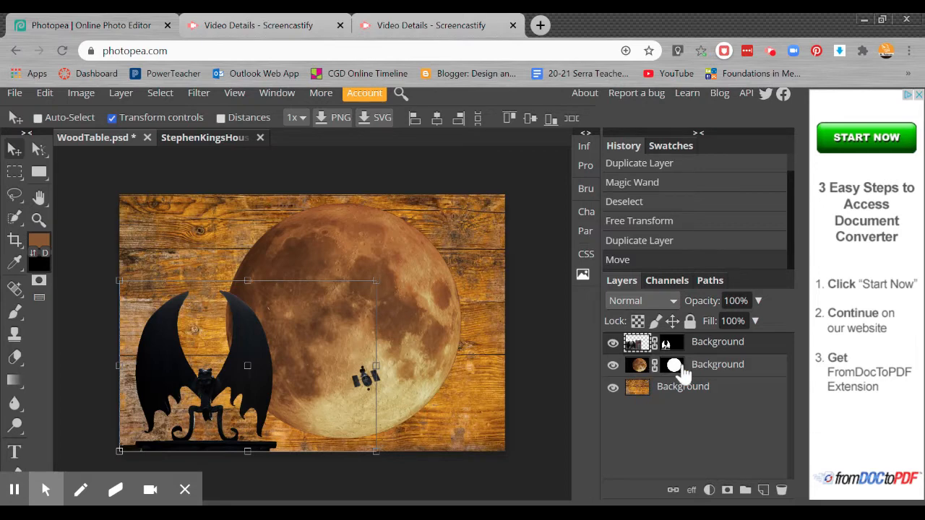
Step: Compare the image and mask thumbnails of the moon layer and the winged gargoyle layer by activating each in turn
click(638, 369)
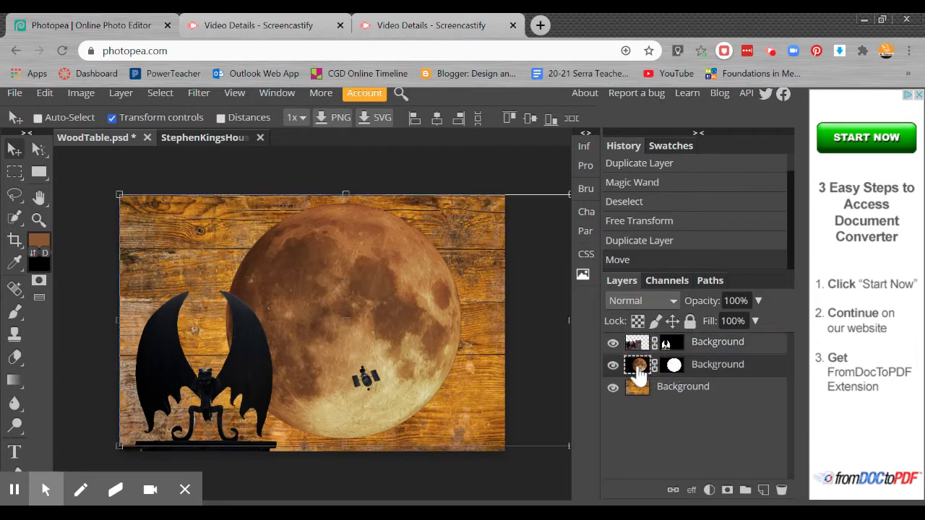
click(673, 367)
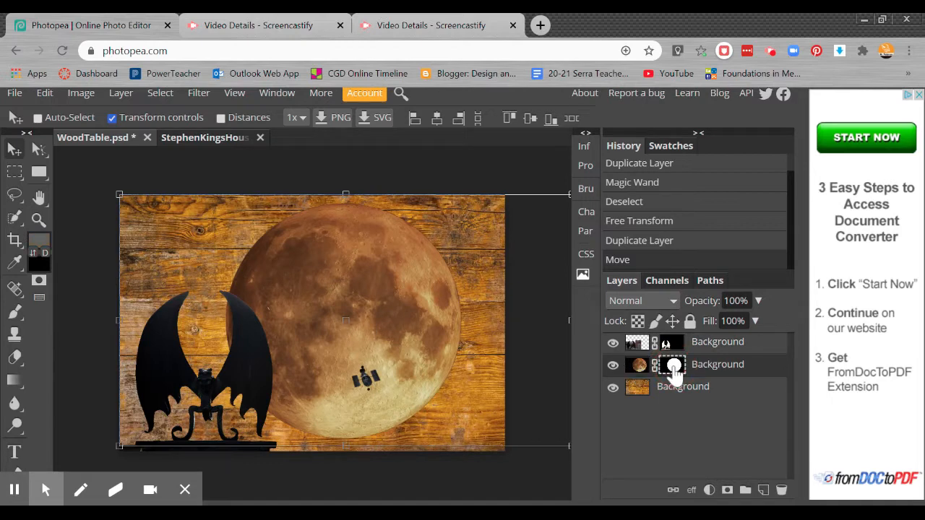
click(638, 345)
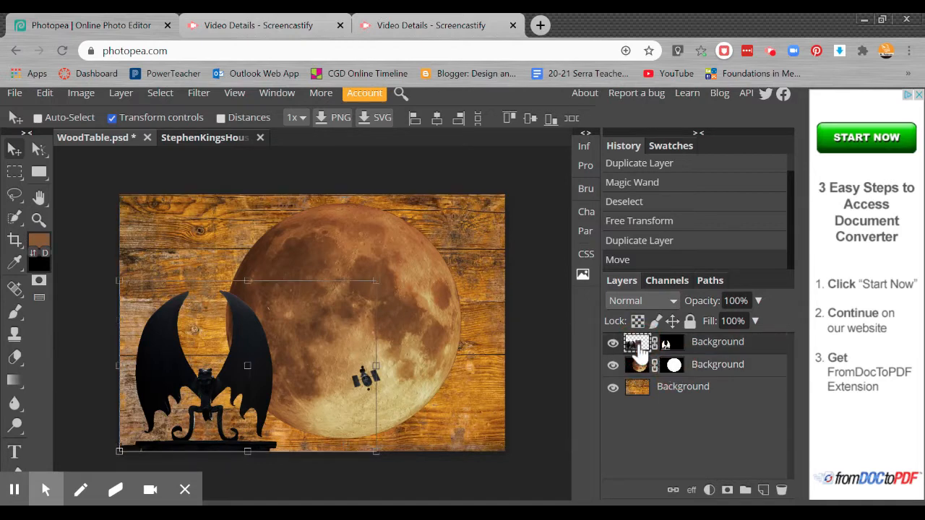
click(668, 346)
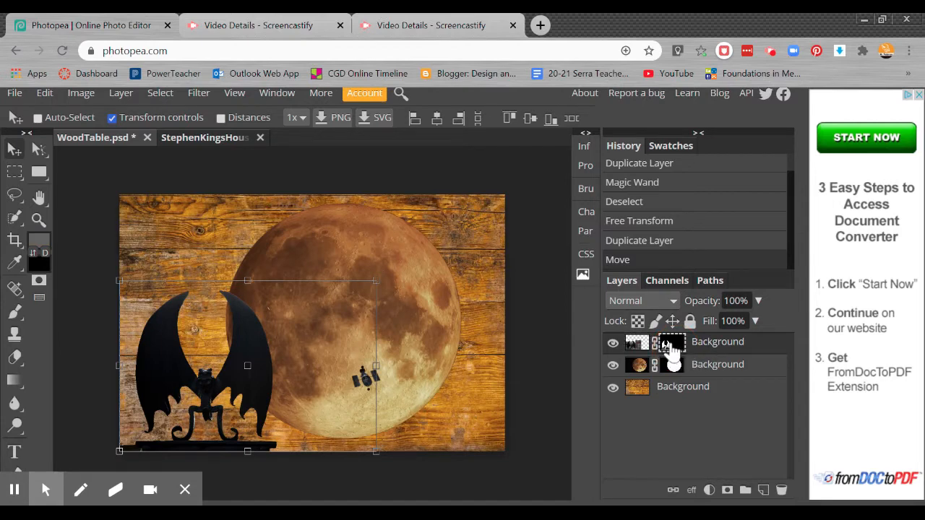
click(672, 366)
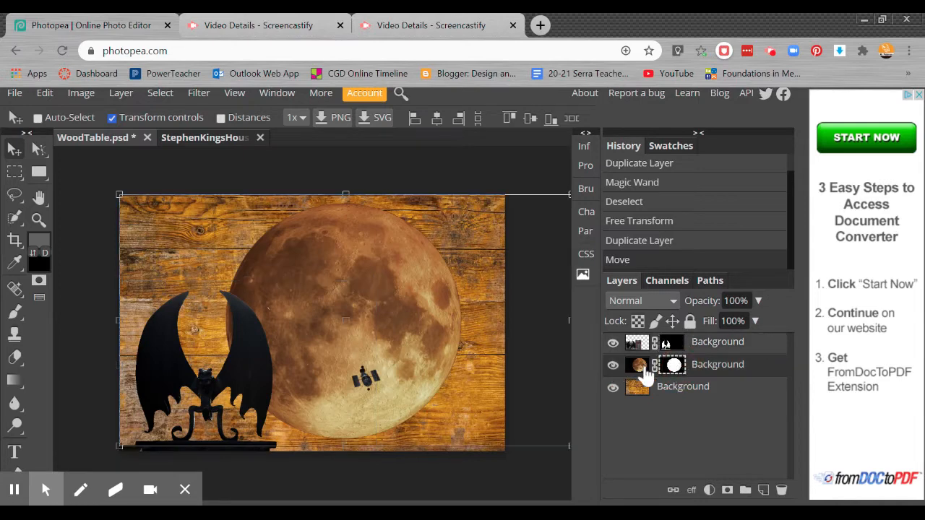
click(640, 345)
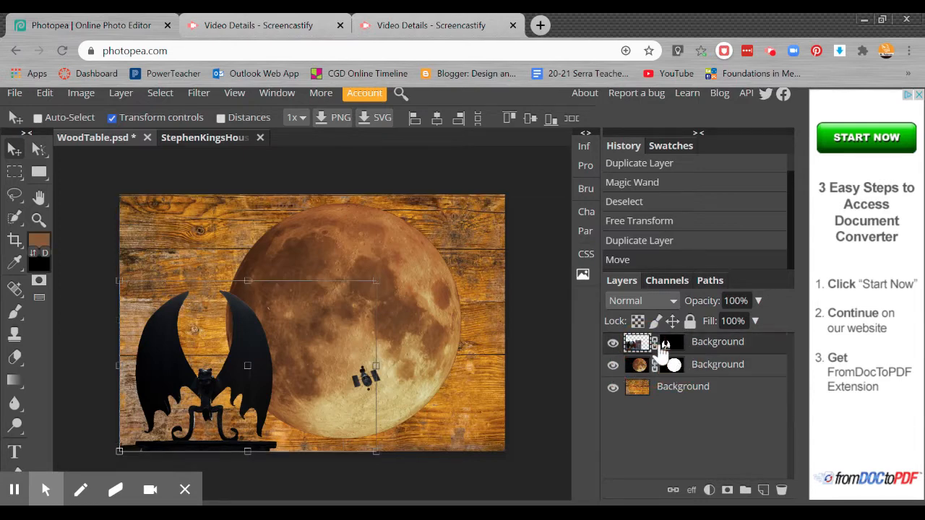
click(637, 366)
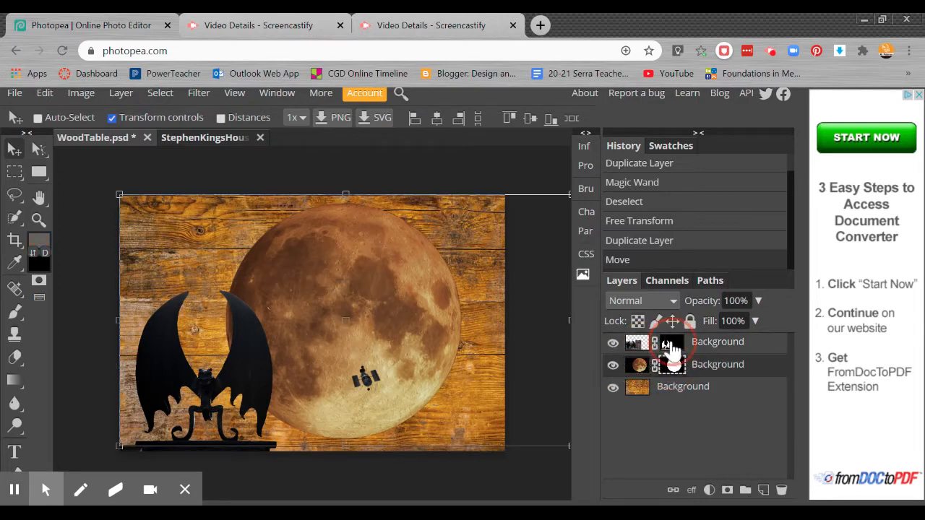
click(636, 347)
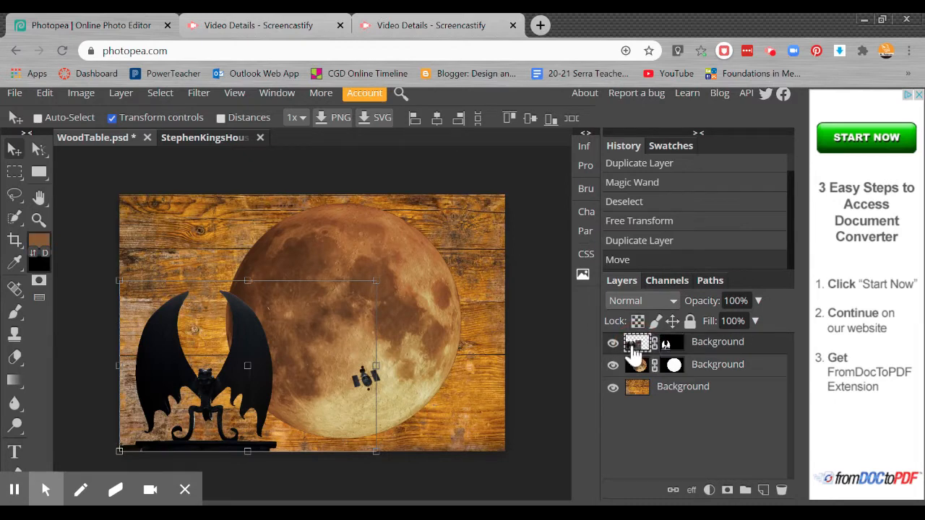
click(668, 349)
click(639, 350)
click(669, 348)
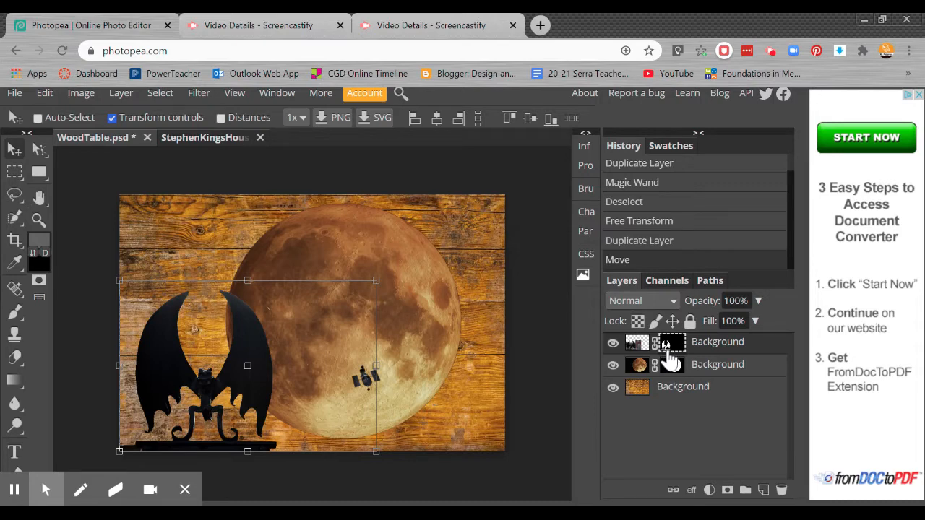
Step: Load the winged gargoyle layer's mask as a selection
ctrl+click(669, 345)
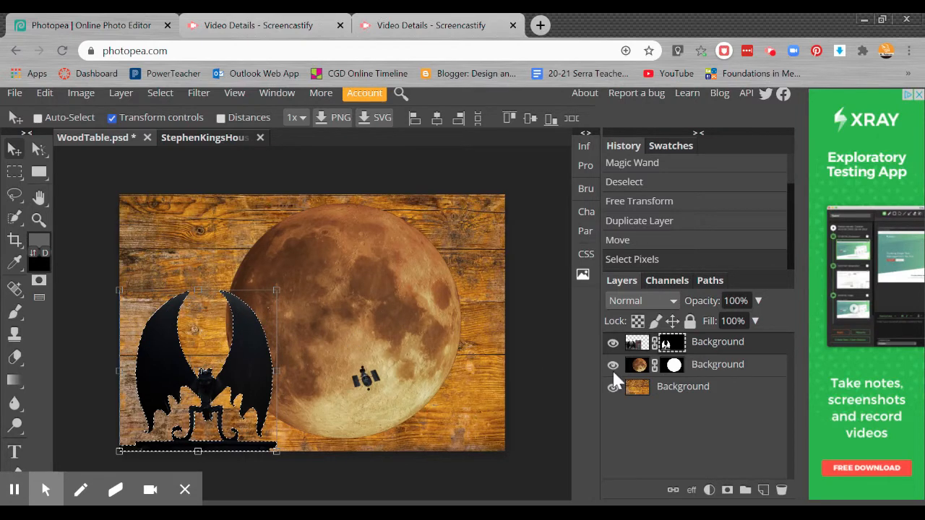
click(672, 366)
click(671, 344)
Step: Hide the gargoyle and moon layers so only the wood background shows, and clear the selection
click(612, 345)
click(612, 365)
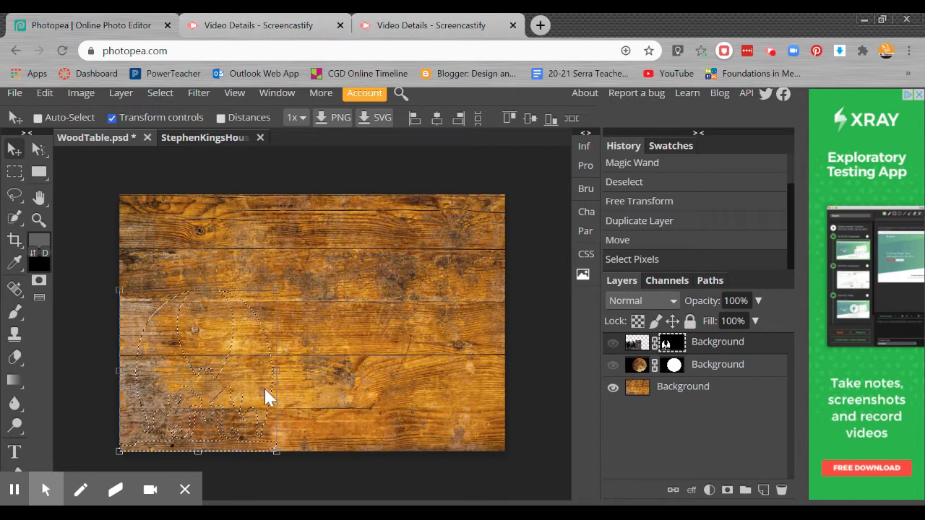
key(ctrl+d)
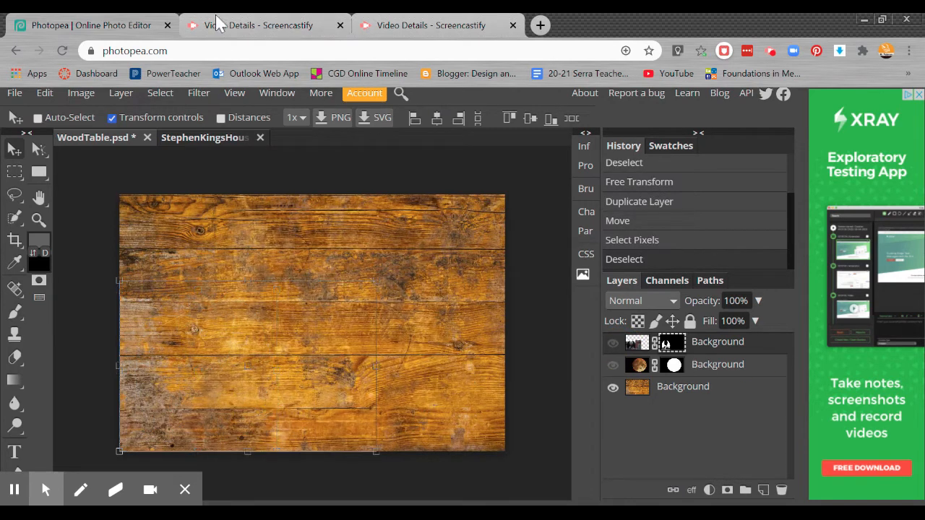
Step: Open the GiraffeLips image as a separate document
click(15, 93)
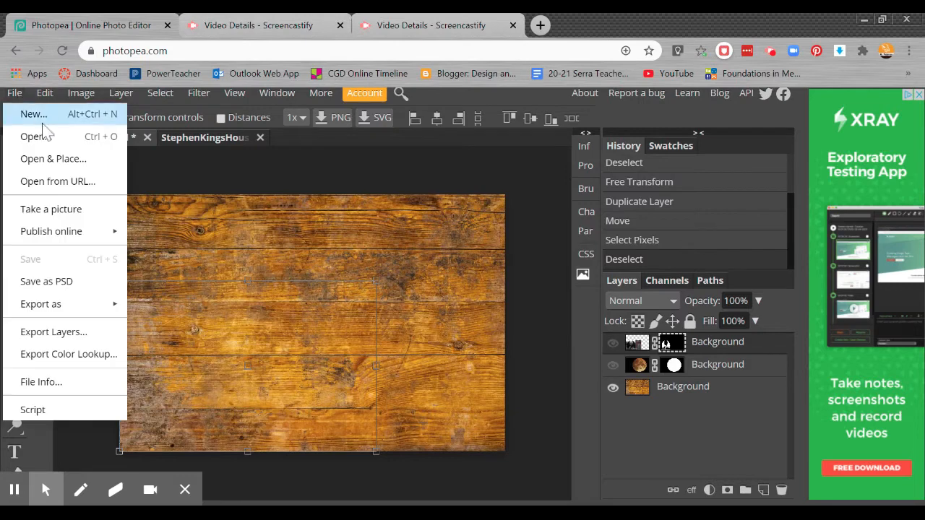
click(50, 138)
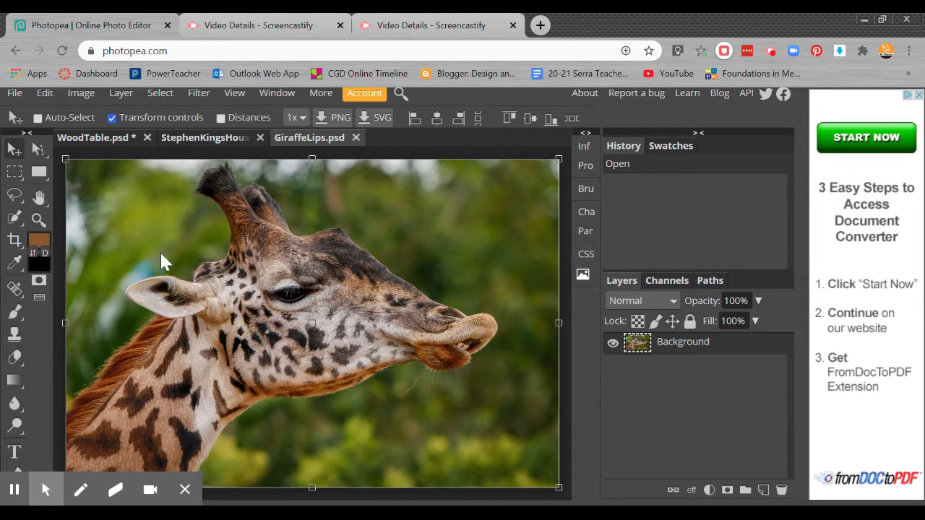
Step: Select the giraffe's head with the Object Selection tool by framing it from above the horns to below the jaw
right_click(21, 227)
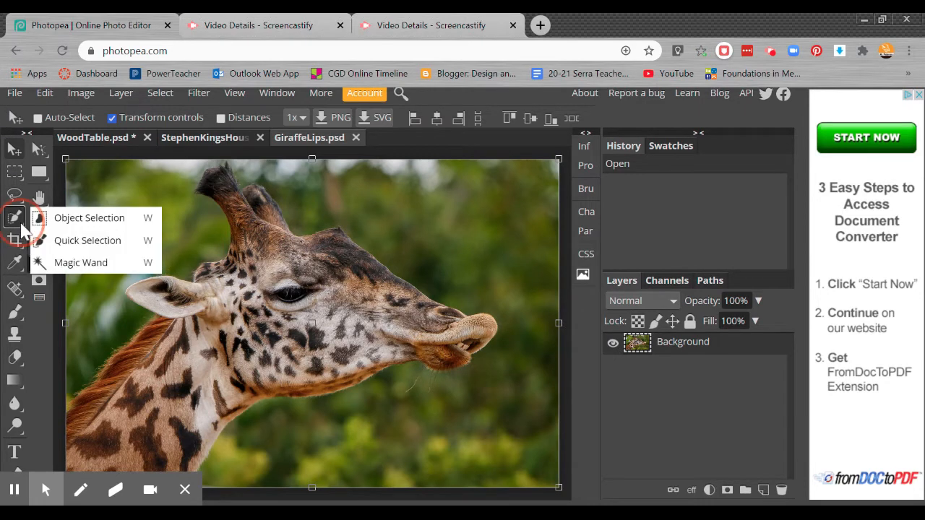
click(84, 229)
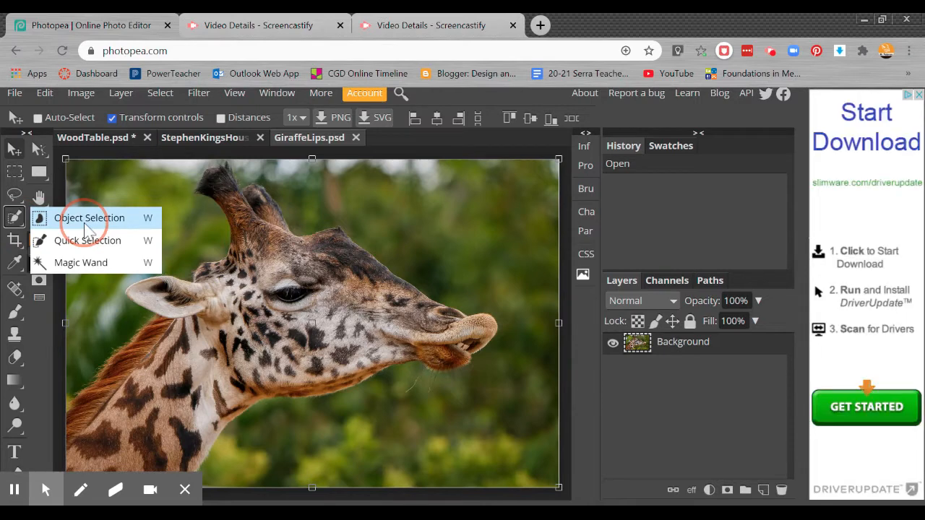
click(20, 219)
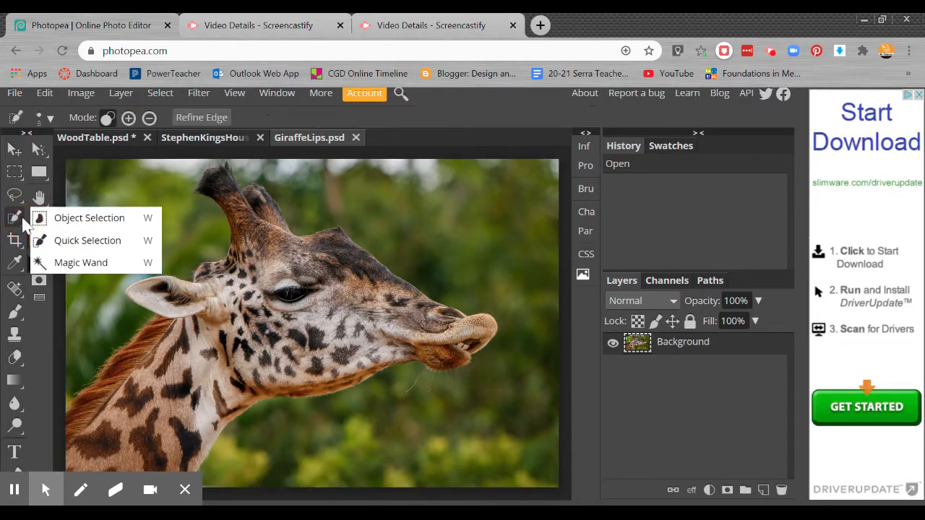
click(81, 226)
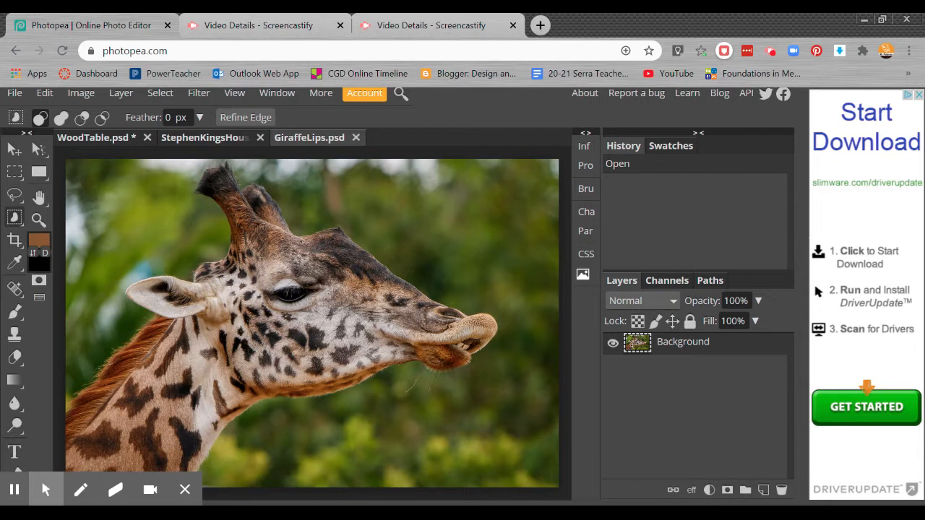
drag(15, 216, 63, 225)
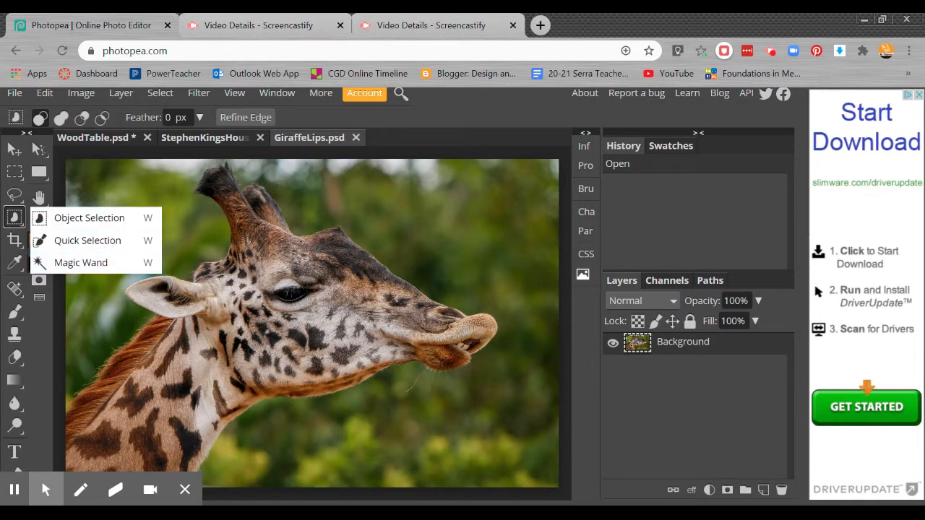
drag(101, 159, 516, 422)
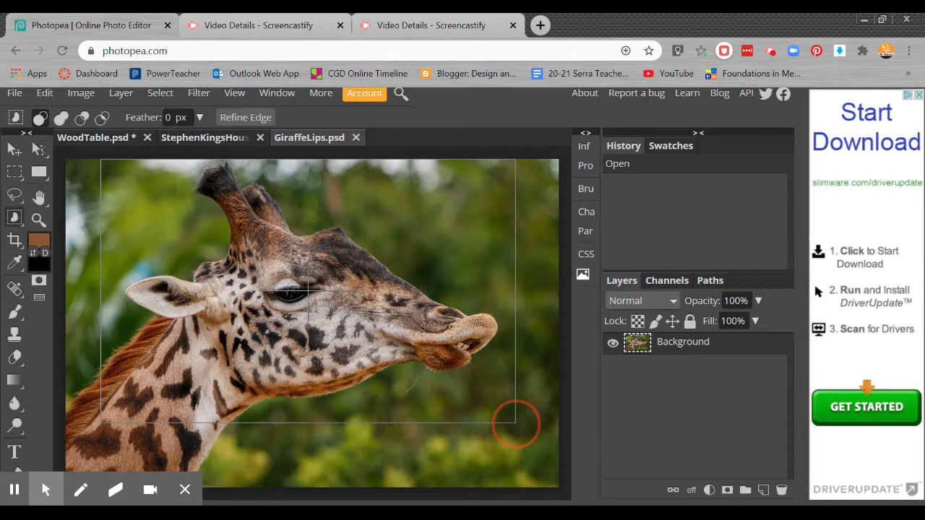
drag(515, 422, 515, 422)
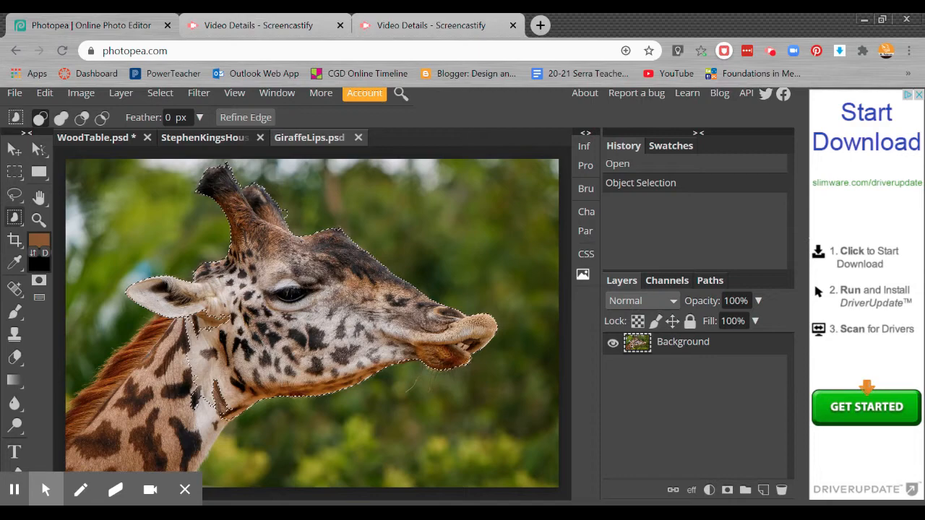
Step: Inspect the selection edge up close along the giraffe's horns, forehead, nose, mouth, jaw and neck
scroll(313, 228, up, 6)
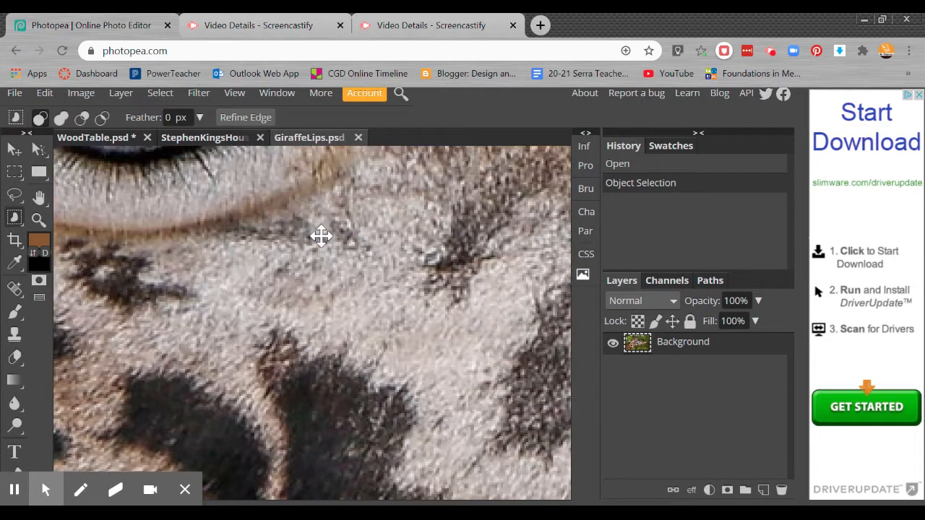
mouse_move(323, 237)
mouse_down()
mouse_move(422, 396)
mouse_move(279, 289)
mouse_move(258, 429)
mouse_move(268, 311)
mouse_move(281, 306)
mouse_move(318, 227)
mouse_up()
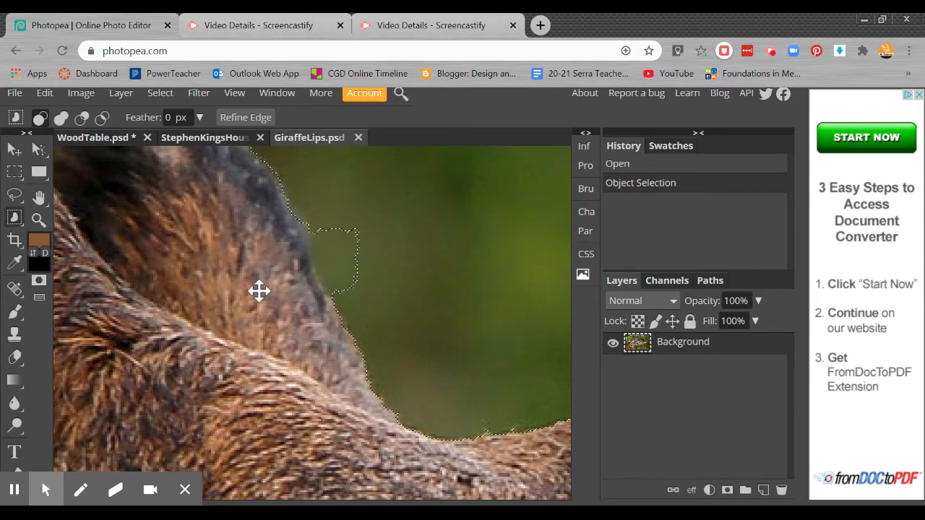
scroll(258, 292, down, 5)
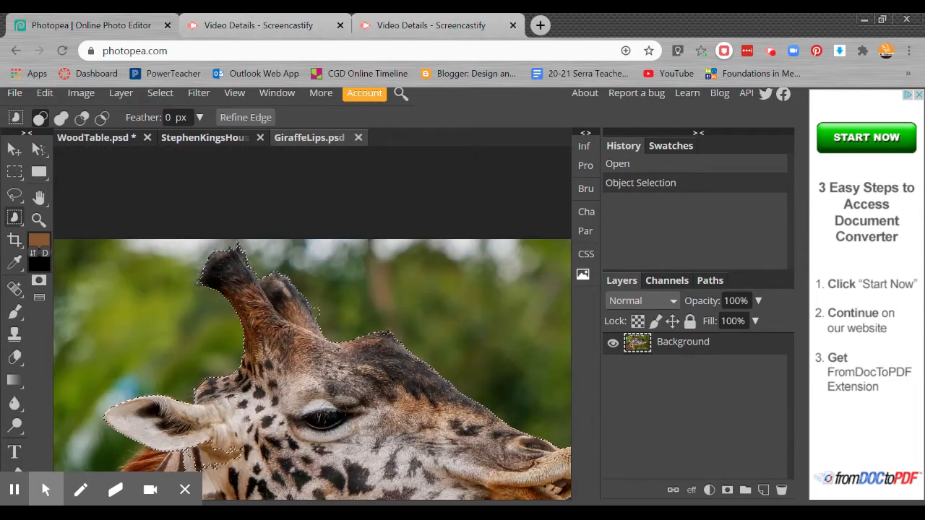
key(ctrl+plus)
key(ctrl+plus)
drag(402, 325, 138, 313)
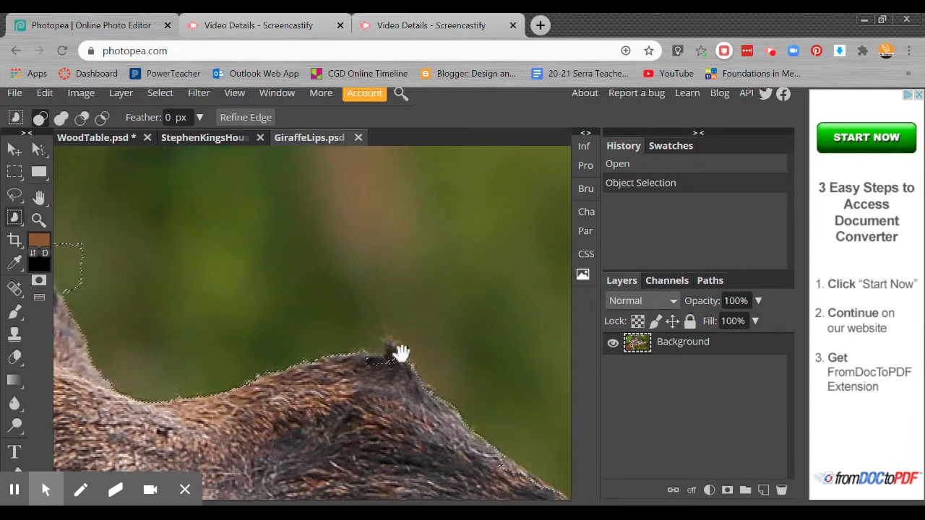
drag(430, 371, 159, 232)
drag(376, 318, 239, 272)
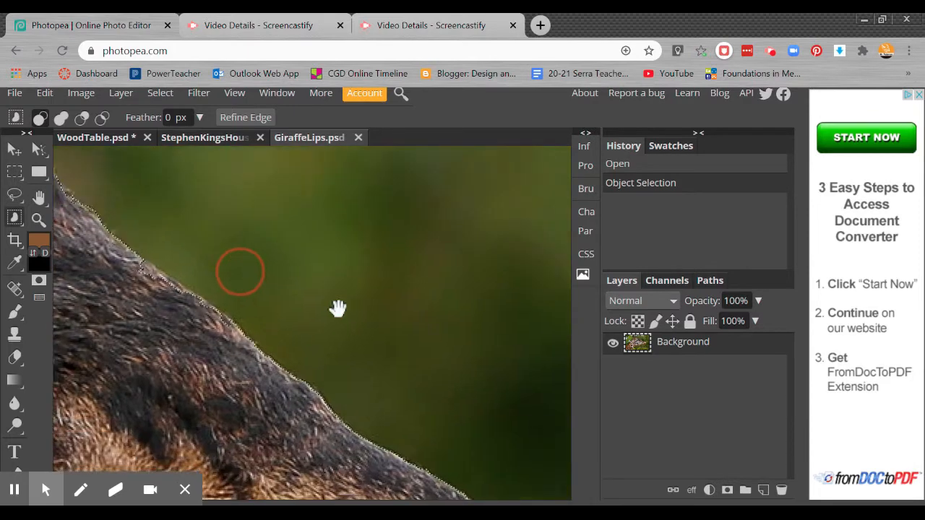
drag(330, 312, 235, 269)
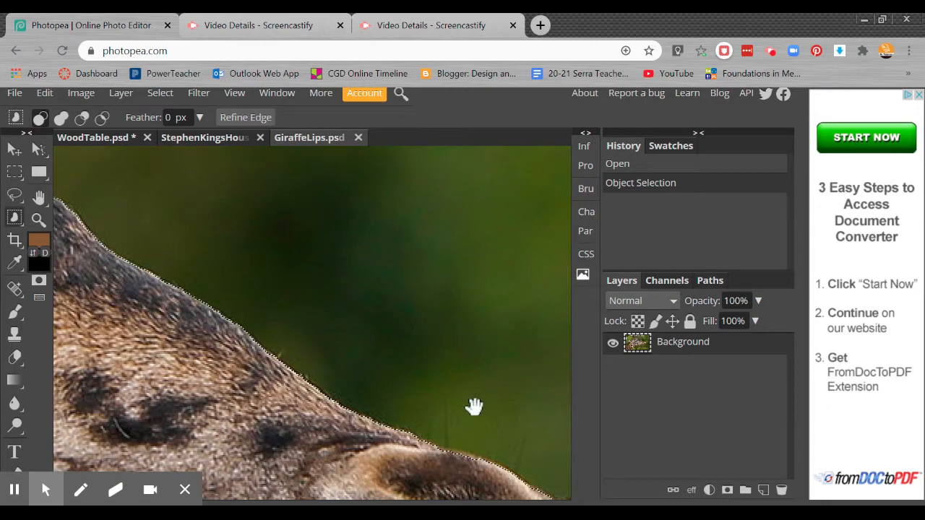
drag(286, 247, 279, 242)
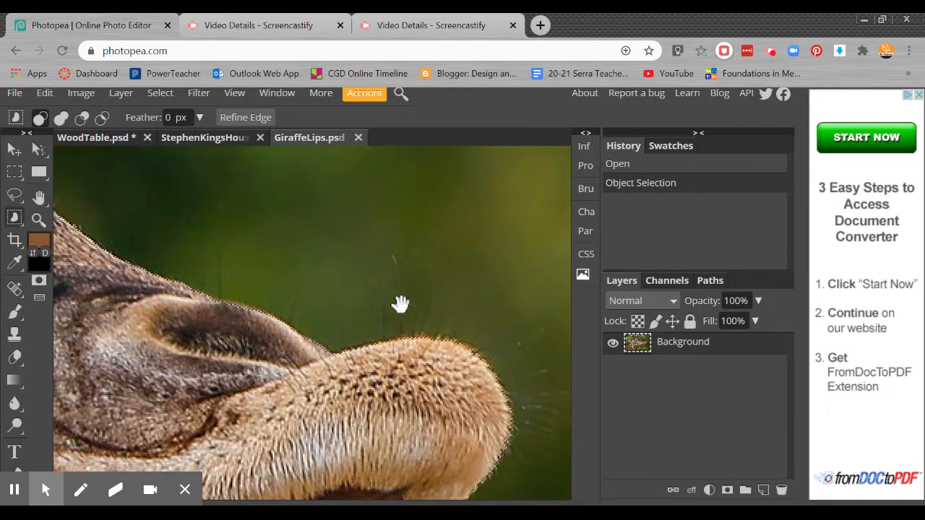
drag(405, 310, 287, 224)
drag(347, 354, 398, 251)
drag(295, 356, 448, 297)
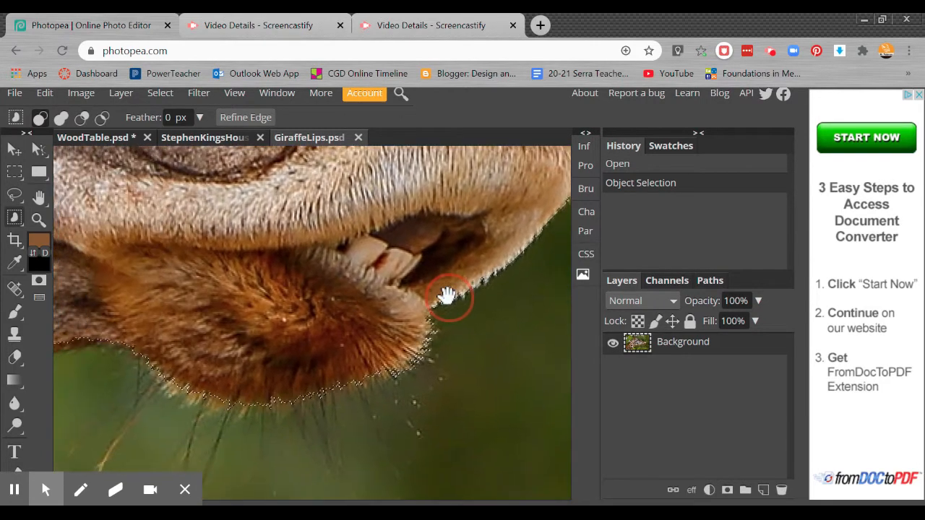
drag(347, 359, 446, 336)
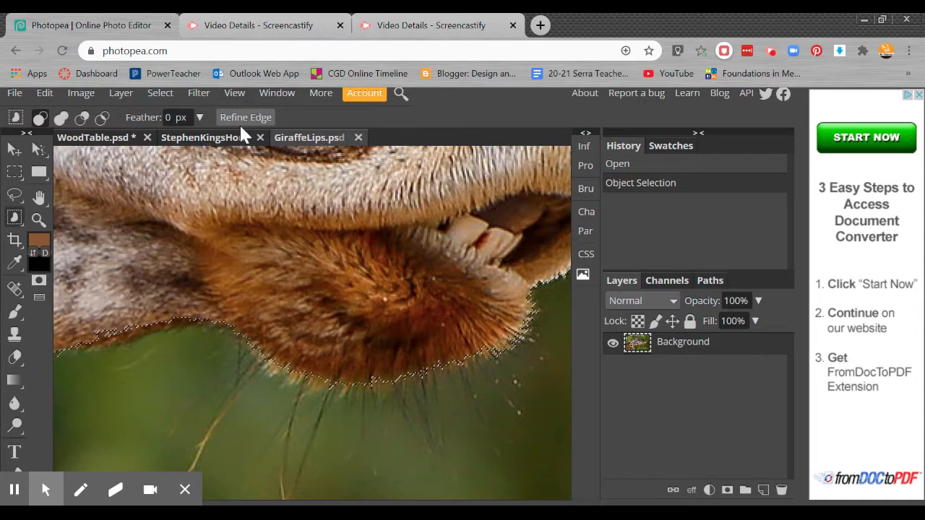
drag(136, 264, 497, 275)
drag(246, 269, 475, 252)
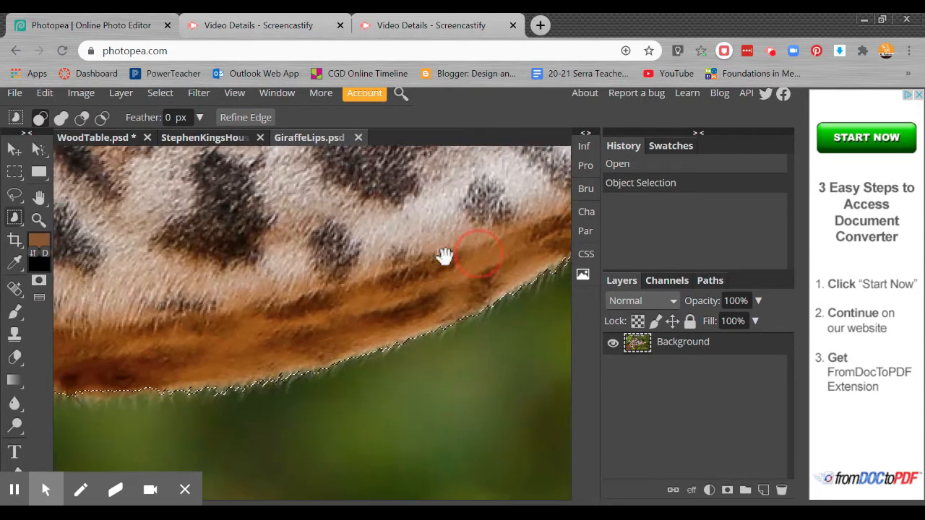
drag(210, 283, 453, 283)
drag(320, 282, 302, 333)
drag(318, 397, 318, 448)
drag(311, 217, 335, 388)
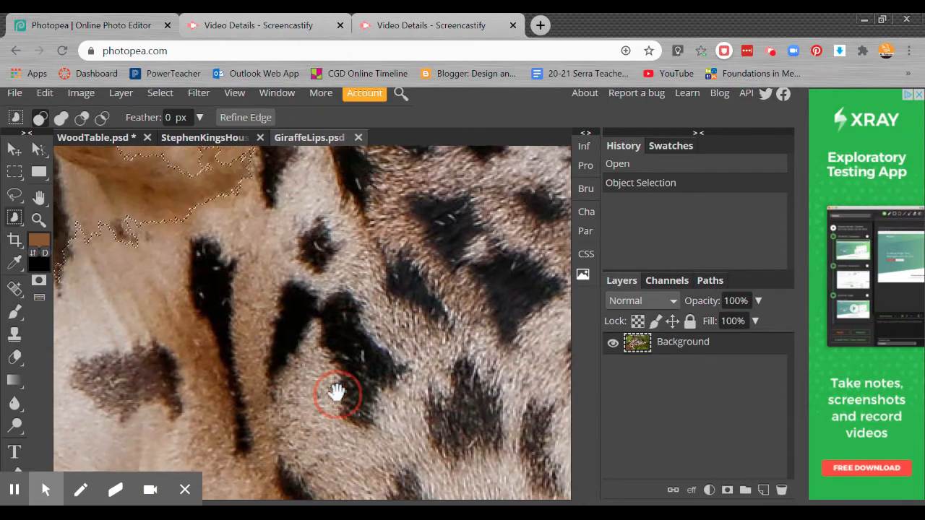
drag(280, 316, 386, 401)
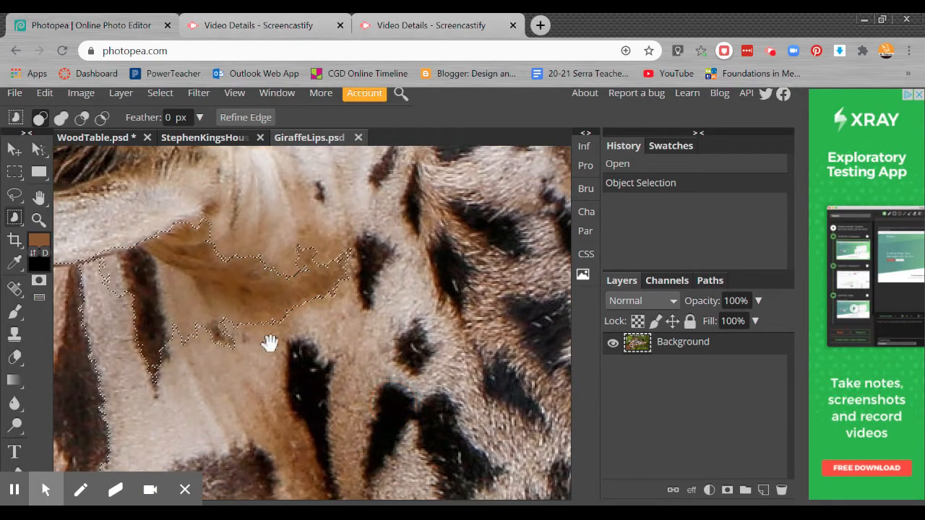
Step: Add a raster mask to the giraffe layer from the head selection
key(ctrl+0)
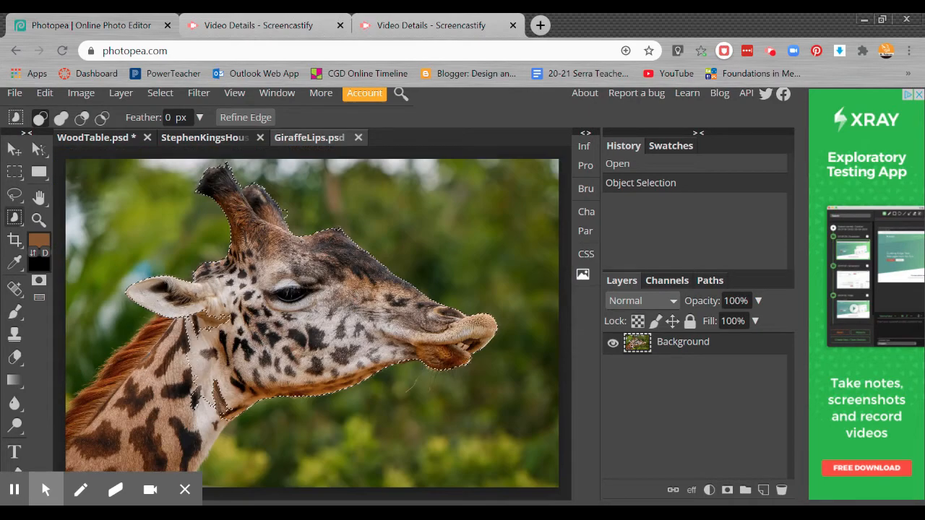
click(727, 490)
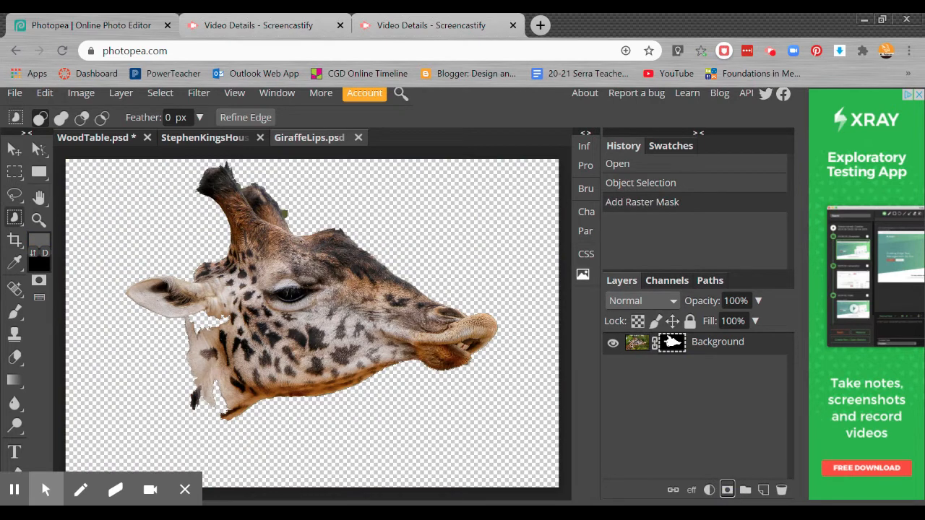
Step: Add a new empty layer and place it beneath the masked giraffe layer
click(763, 490)
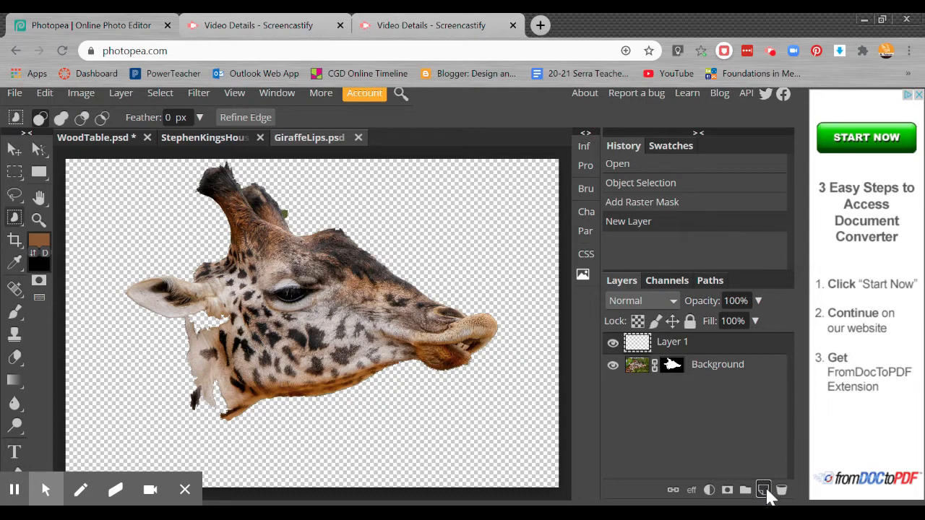
drag(701, 346, 702, 378)
click(639, 368)
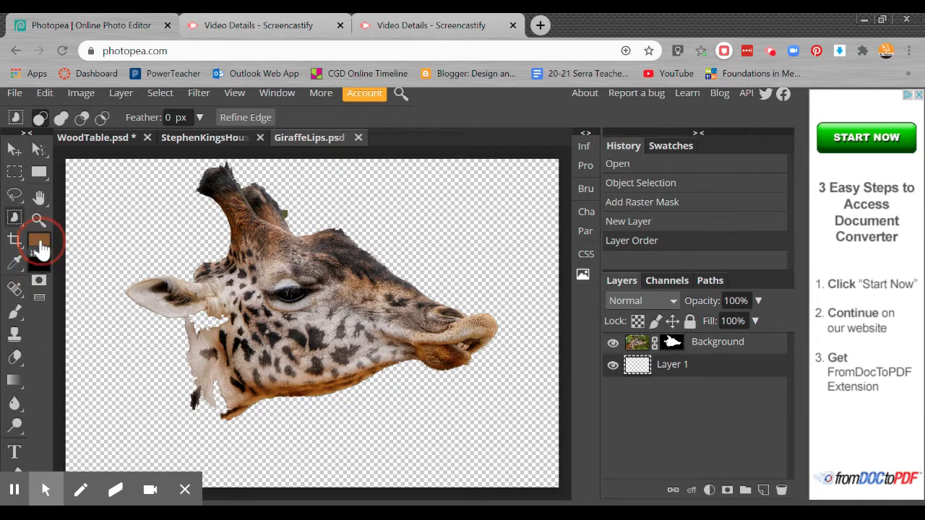
Step: Set the foreground colour to a bright, fully saturated magenta
click(40, 246)
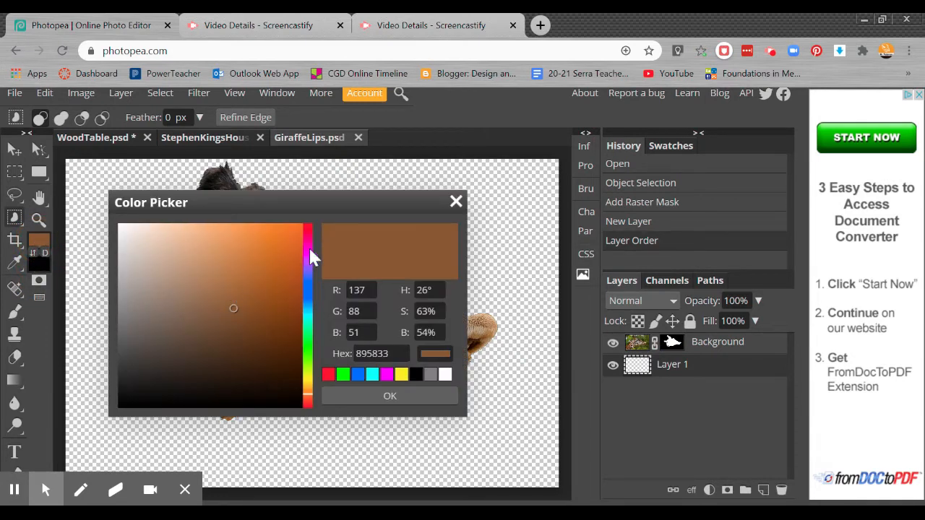
drag(309, 251, 311, 237)
click(310, 332)
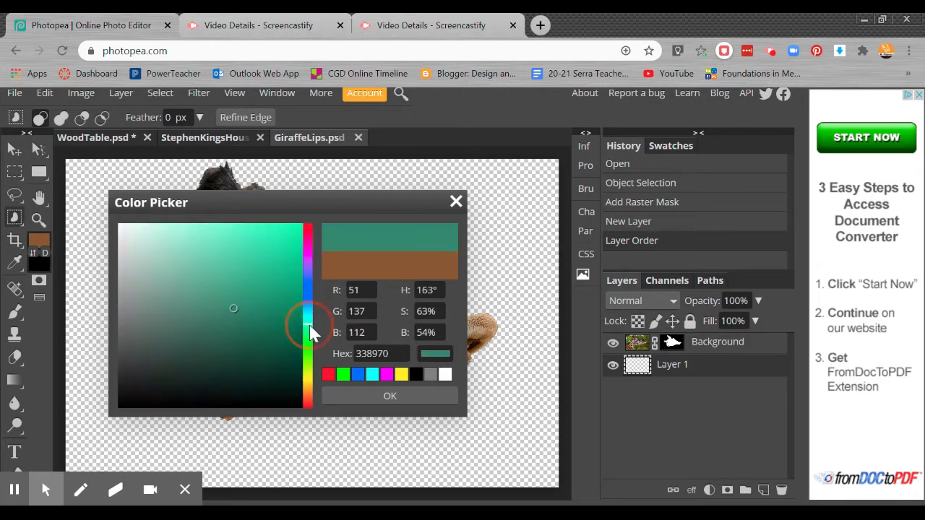
drag(309, 332, 295, 217)
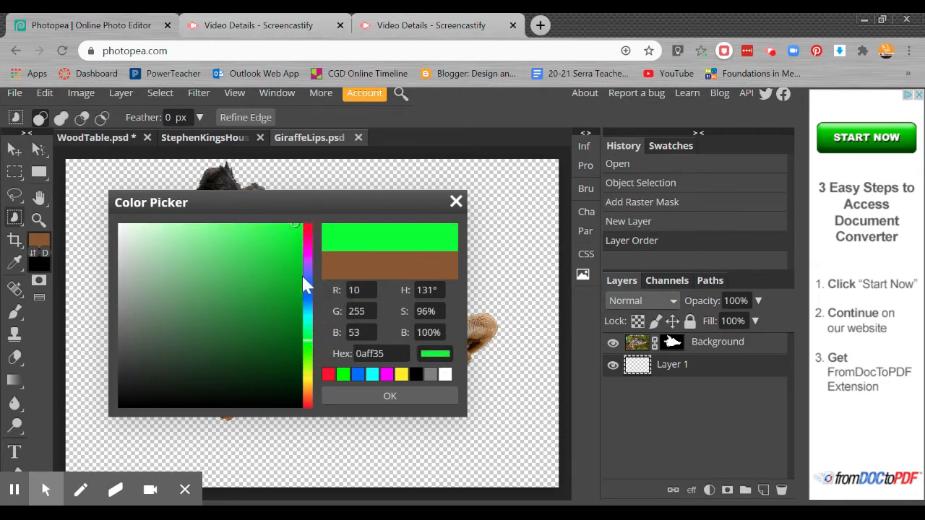
drag(308, 302, 309, 246)
click(297, 232)
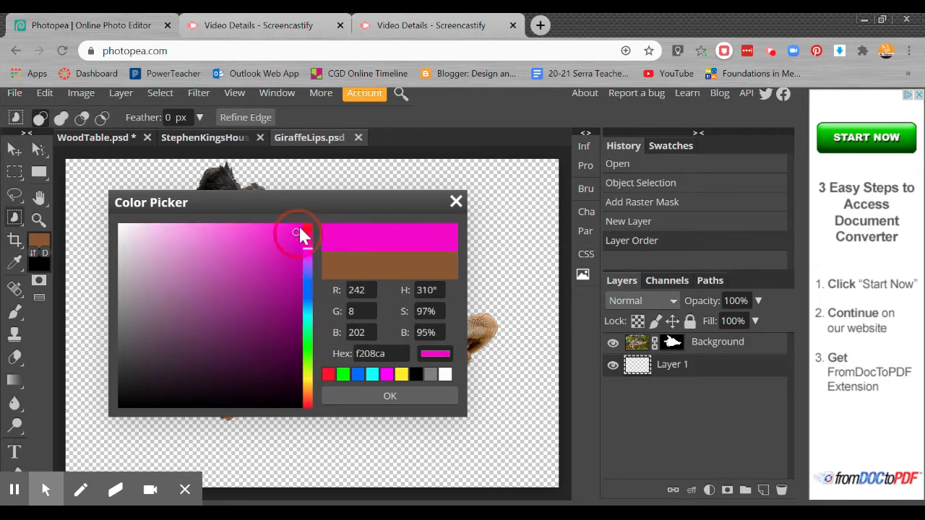
click(303, 225)
click(391, 398)
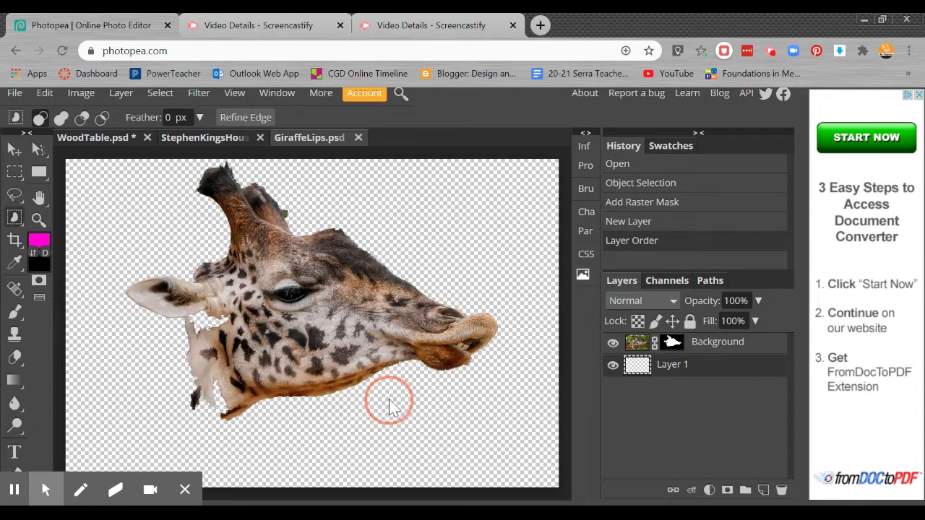
Step: Clear the active selection and fill Layer 1 with magenta using the Paint Bucket tool
right_click(20, 384)
click(83, 402)
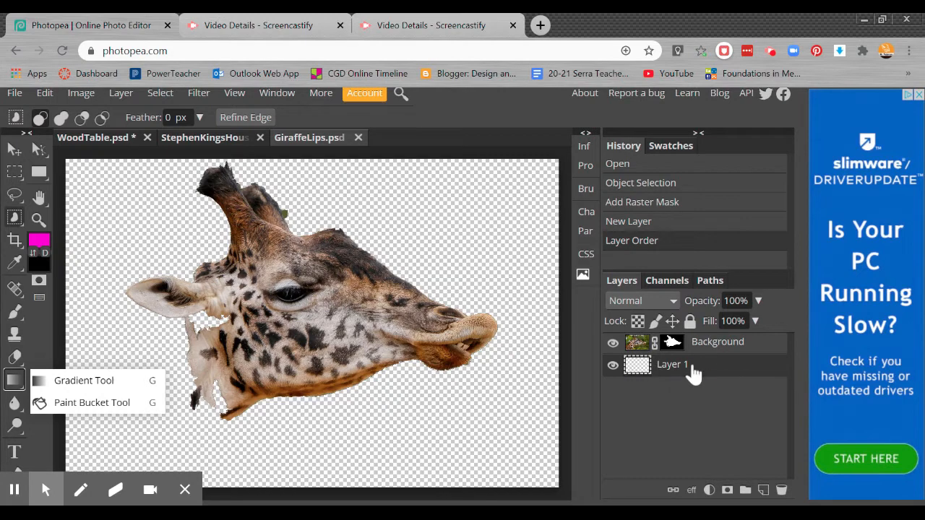
click(730, 360)
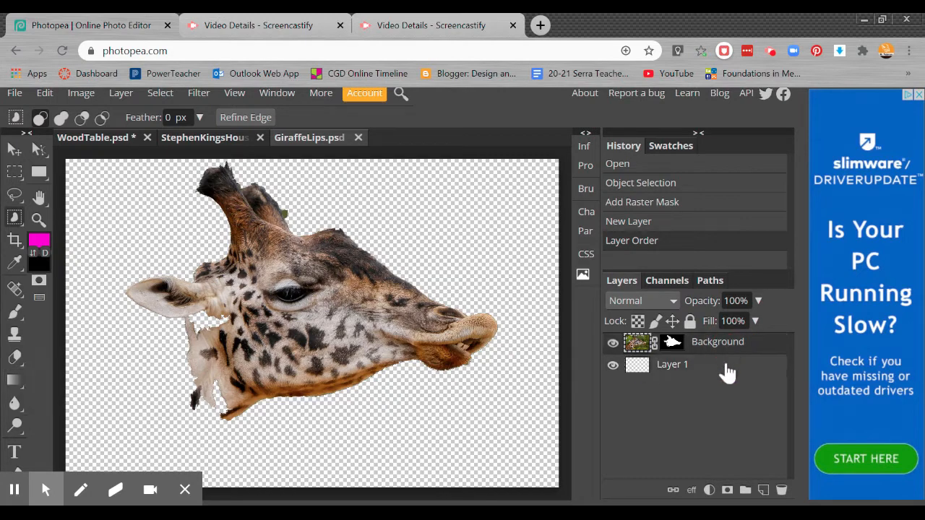
click(726, 370)
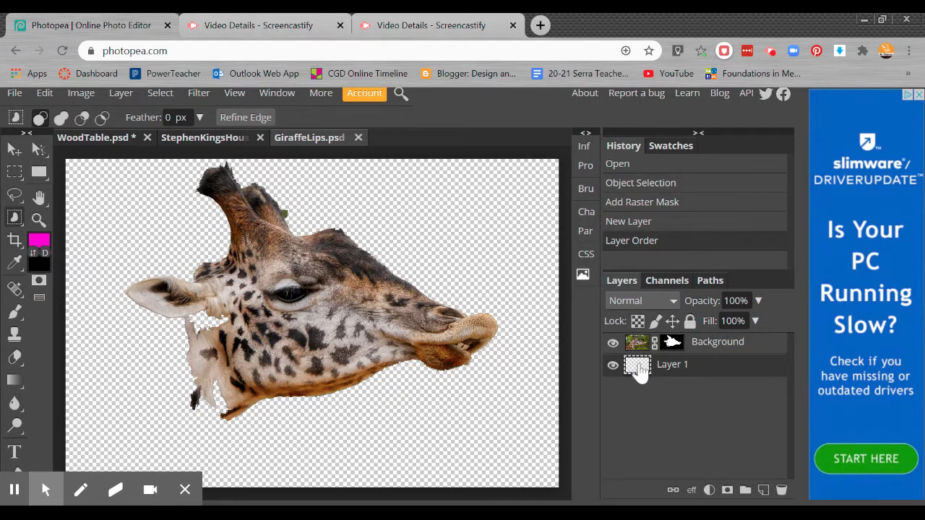
click(638, 368)
click(440, 381)
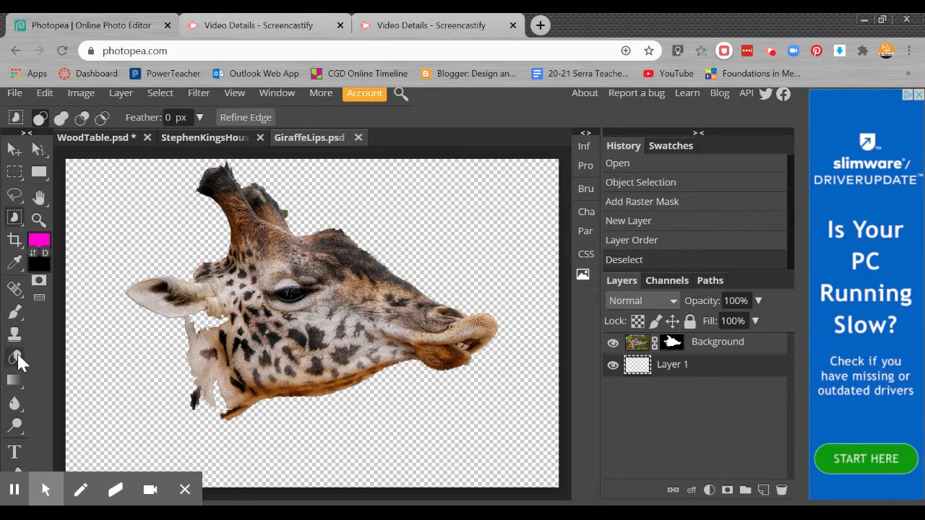
drag(21, 384, 68, 412)
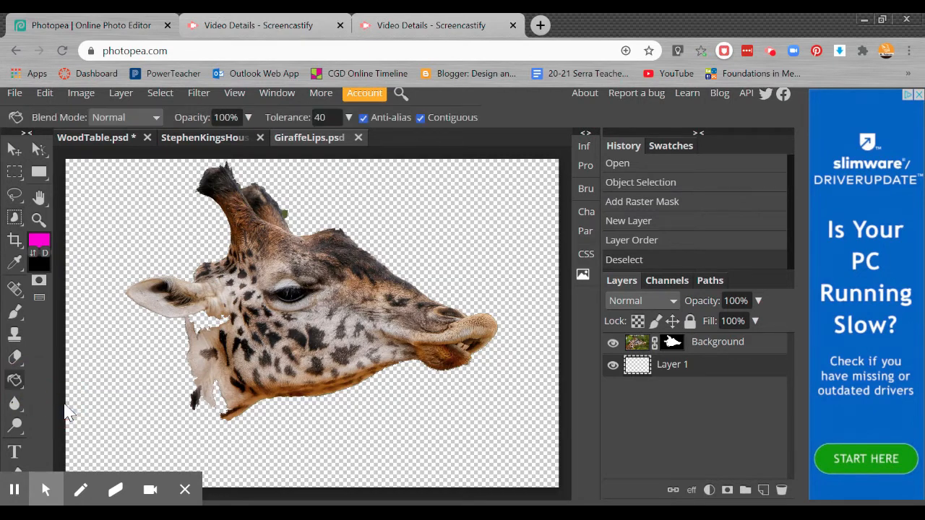
click(138, 379)
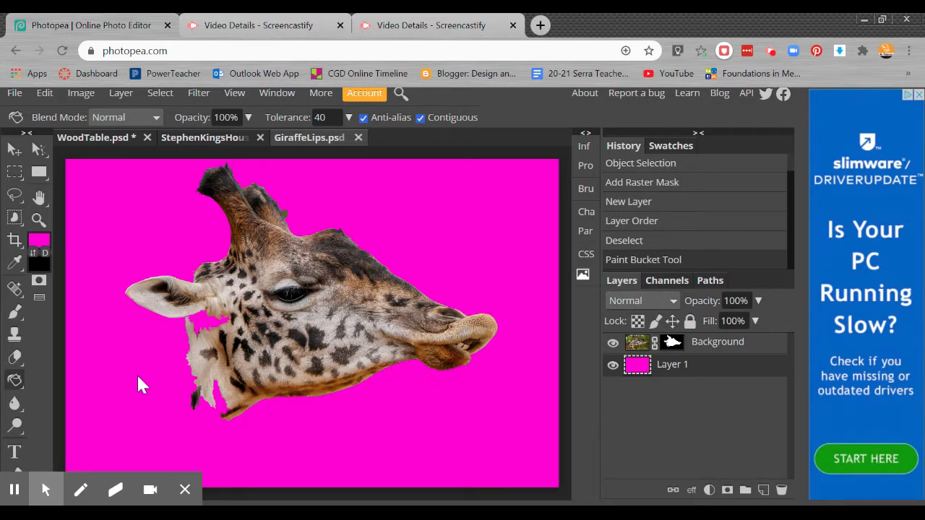
Step: Target the giraffe layer's mask and reset the colours to default white foreground and black background
scroll(136, 373, up, 6)
drag(264, 336, 366, 316)
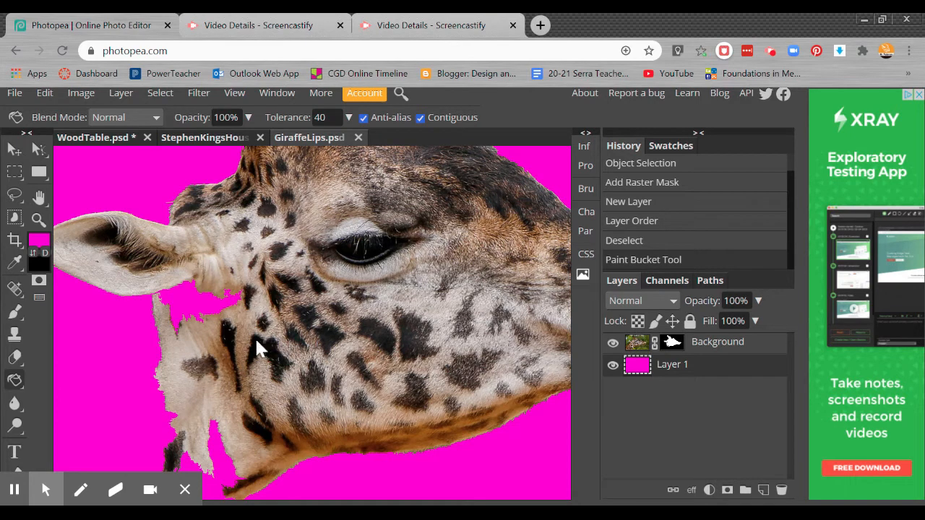
click(671, 345)
click(636, 349)
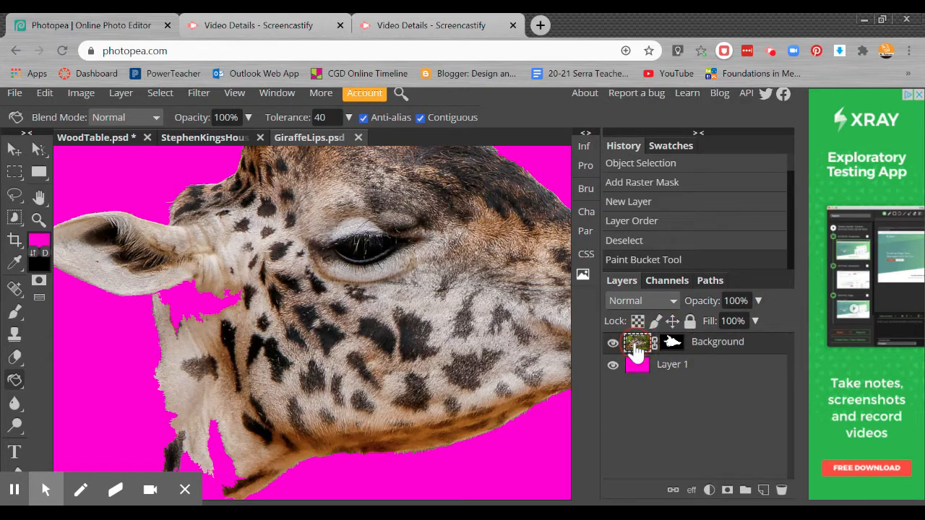
click(676, 346)
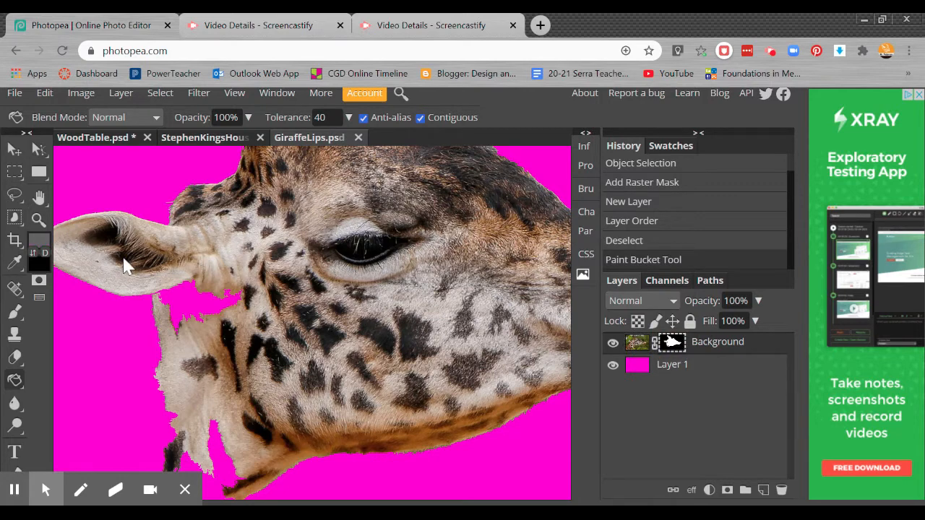
click(45, 255)
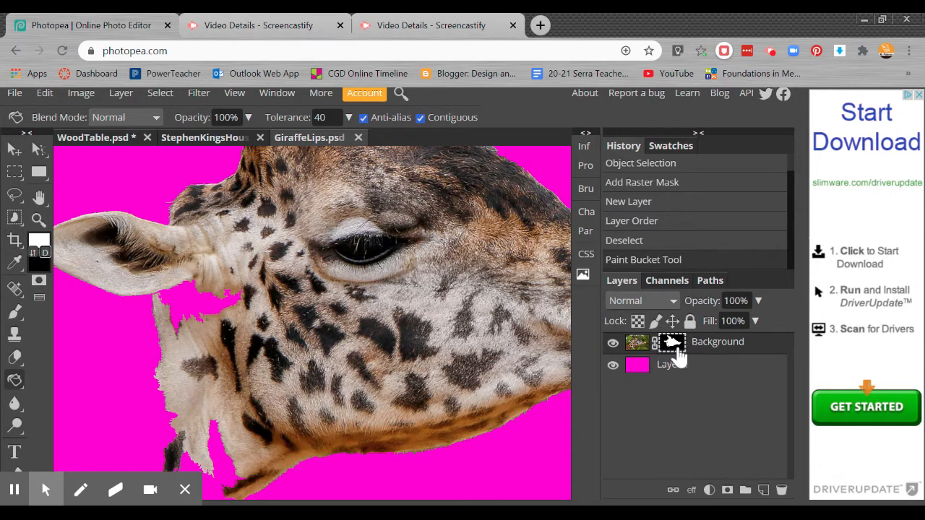
Step: Paint white on the mask with a smaller Brush to restore the neck beneath the ear and the gap at the throat
right_click(14, 318)
click(81, 313)
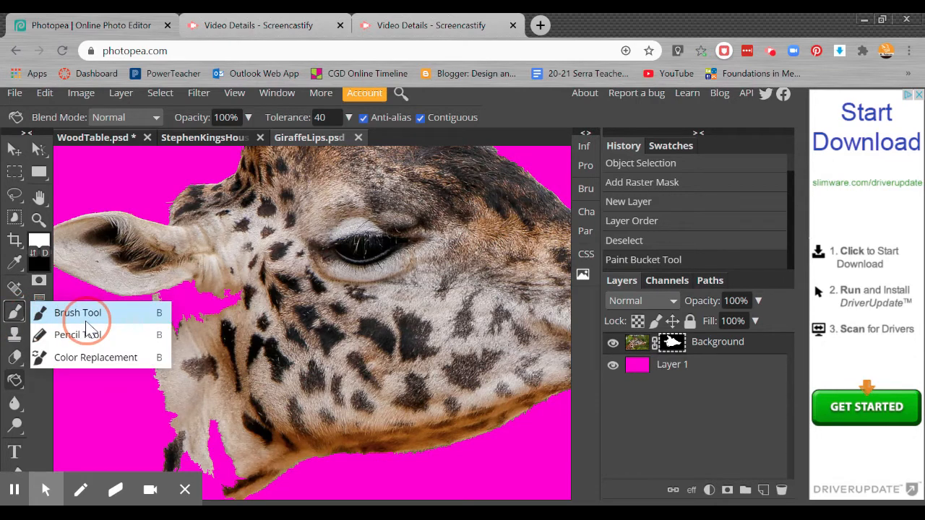
click(443, 141)
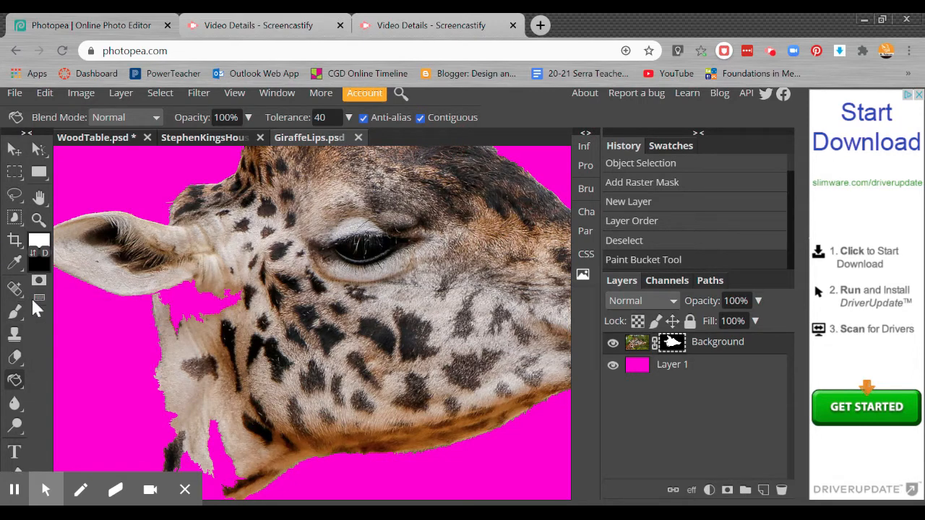
click(15, 317)
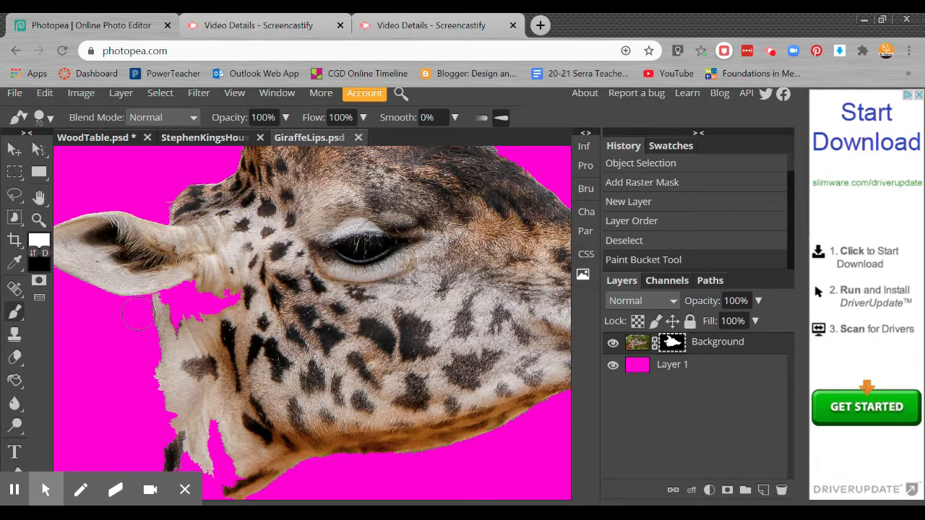
key(bracketleft)
key(bracketleft)
mouse_move(186, 309)
mouse_down()
mouse_move(188, 281)
mouse_move(189, 331)
mouse_move(170, 304)
mouse_move(217, 295)
mouse_move(249, 329)
mouse_up()
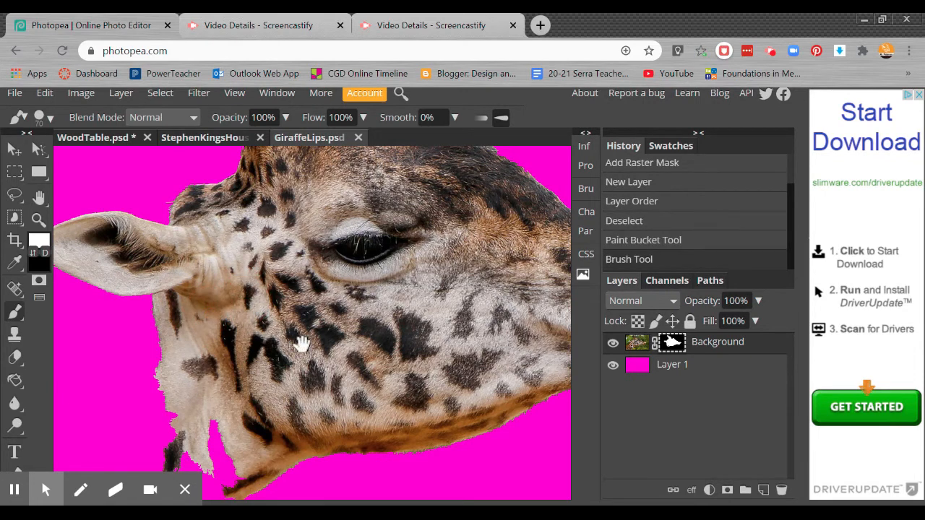
drag(302, 343, 359, 275)
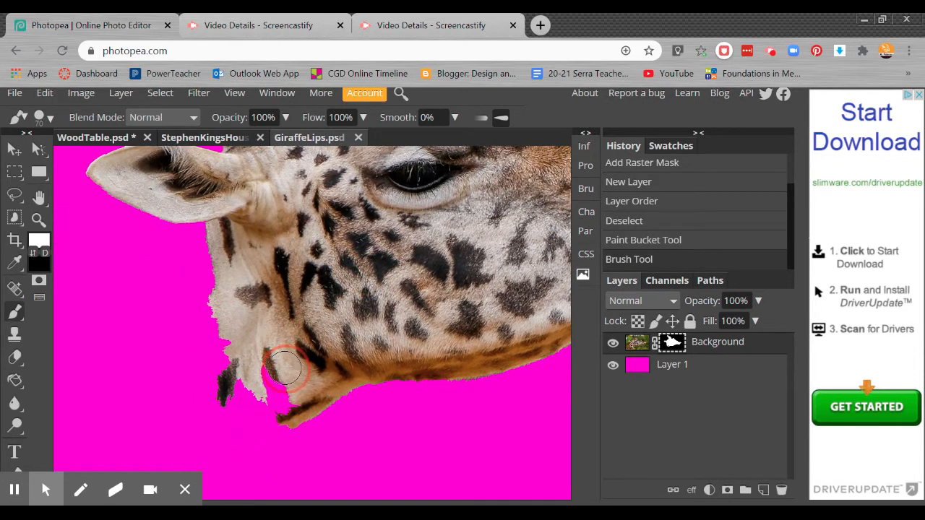
mouse_move(284, 369)
mouse_down()
mouse_move(293, 394)
mouse_move(268, 375)
mouse_move(263, 355)
mouse_move(289, 394)
mouse_up()
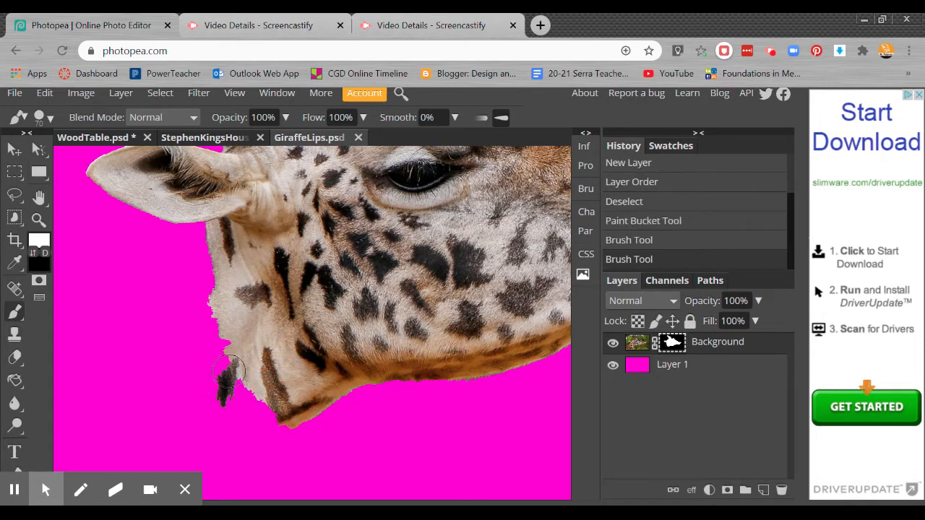
Step: Paint black on the mask to hide the stray dark scrap beside the neck and the green patch beside the horn
click(33, 253)
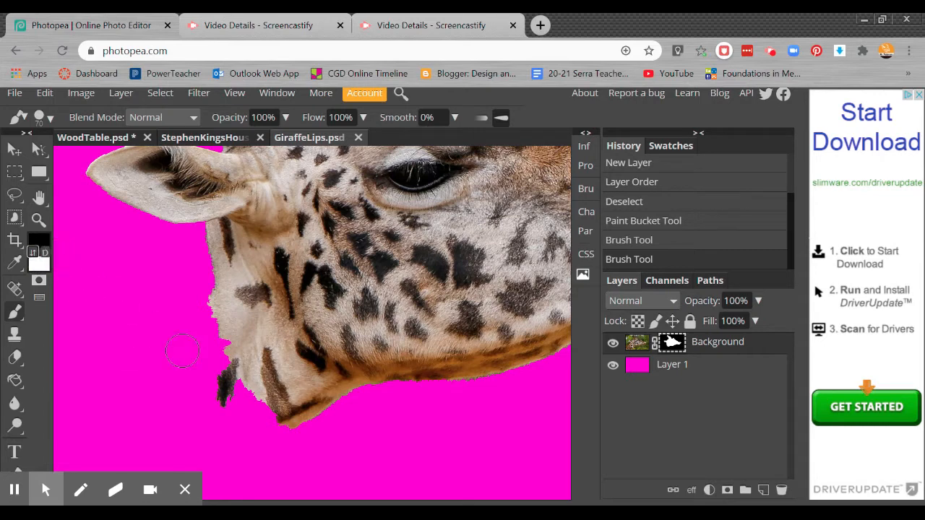
mouse_move(211, 374)
mouse_down()
mouse_move(227, 396)
mouse_move(208, 365)
mouse_move(227, 406)
mouse_move(202, 345)
mouse_move(200, 296)
mouse_move(200, 326)
mouse_move(223, 371)
mouse_move(279, 424)
mouse_move(304, 436)
mouse_move(487, 454)
mouse_up()
key(space)
drag(475, 279, 253, 426)
key(ctrl+plus)
key(ctrl+plus)
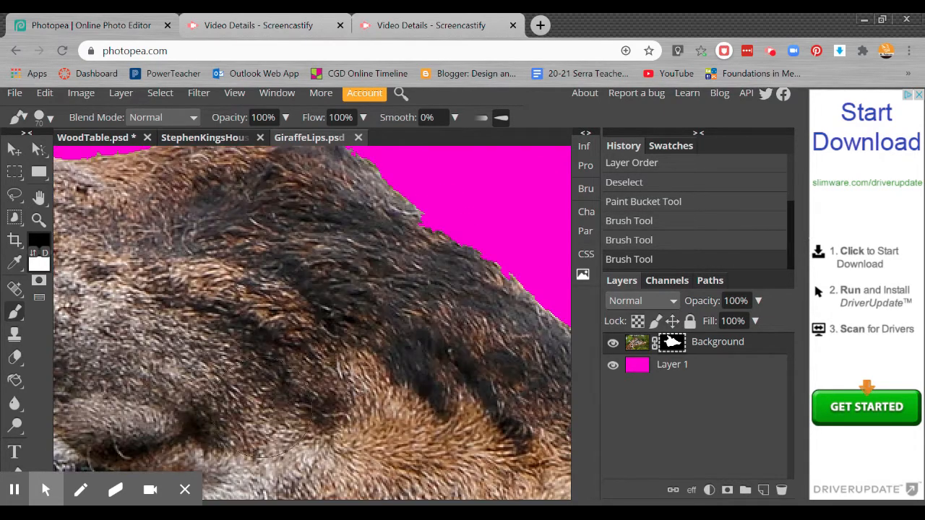
key(space)
drag(345, 269, 535, 452)
drag(339, 373, 368, 466)
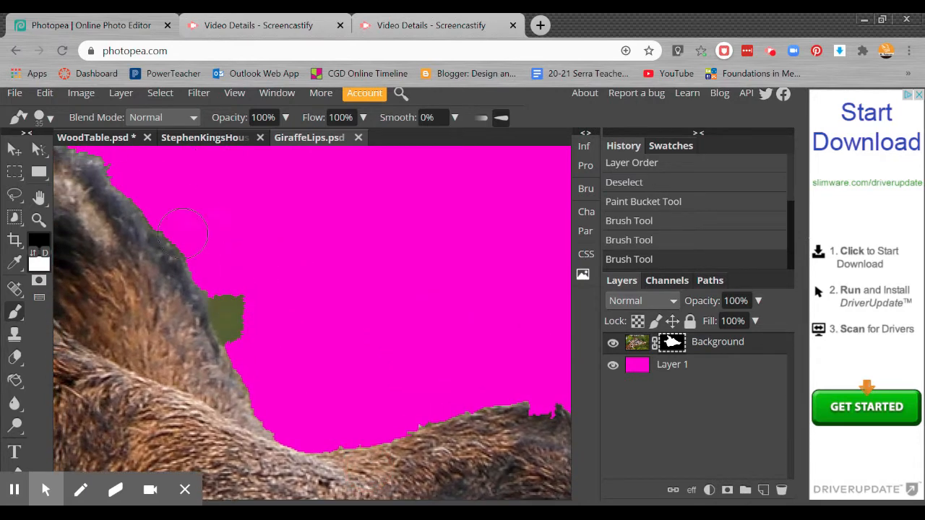
mouse_move(209, 245)
mouse_down()
mouse_move(254, 345)
mouse_move(221, 278)
mouse_move(234, 302)
mouse_up()
Step: Paint black over a spot on the forehead's edge, and switch the brush to white to restore it
mouse_move(242, 316)
mouse_down()
mouse_move(387, 303)
mouse_move(382, 272)
mouse_move(392, 275)
mouse_up()
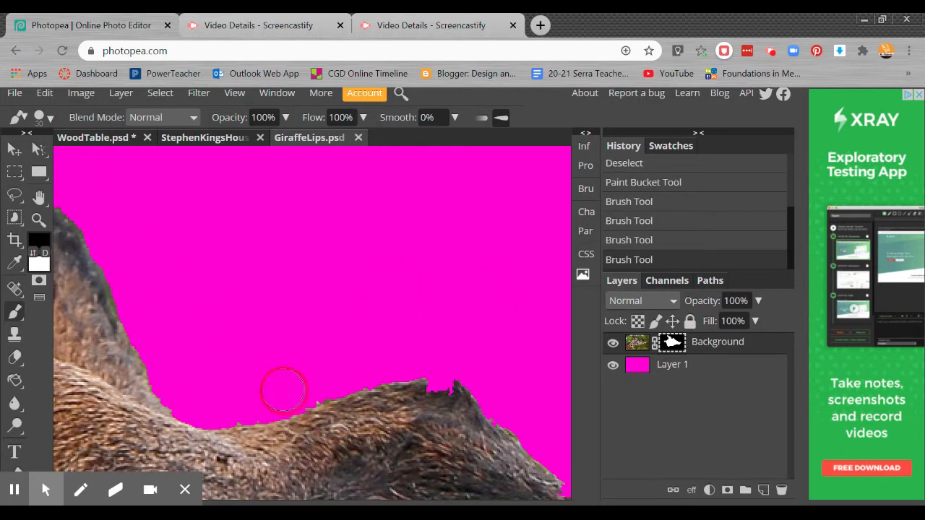
click(309, 423)
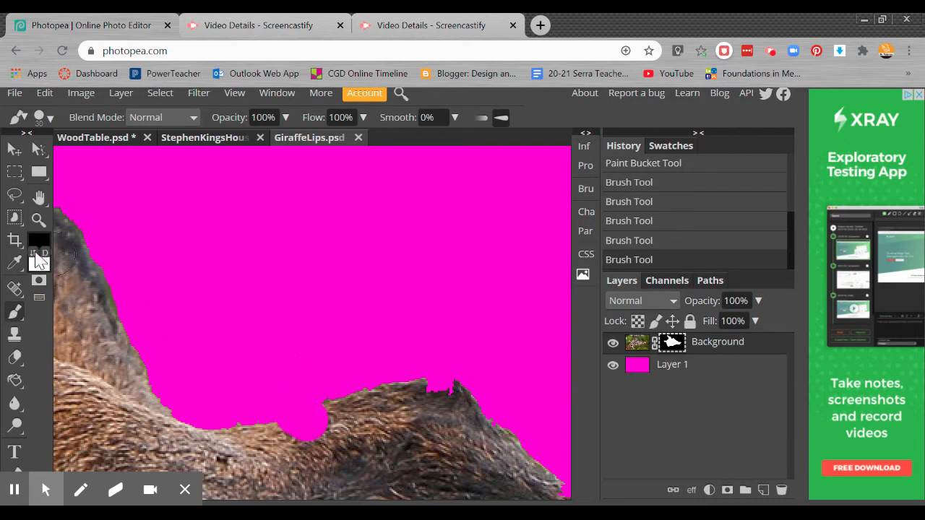
click(33, 252)
mouse_move(284, 438)
mouse_down()
mouse_move(321, 418)
mouse_move(342, 425)
mouse_up()
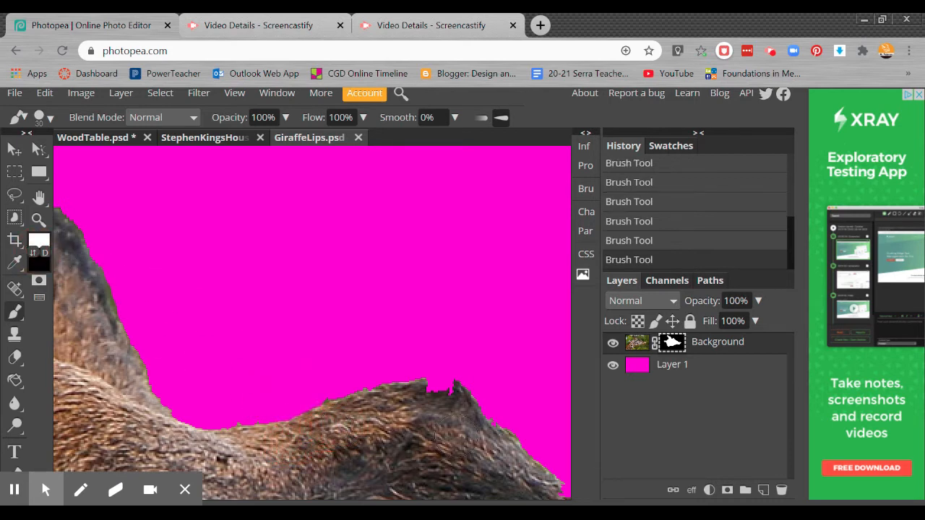
Step: Paint white on the mask to fill the notch at the forehead's crest and smooth the edge down the nose bridge
click(441, 394)
key(space)
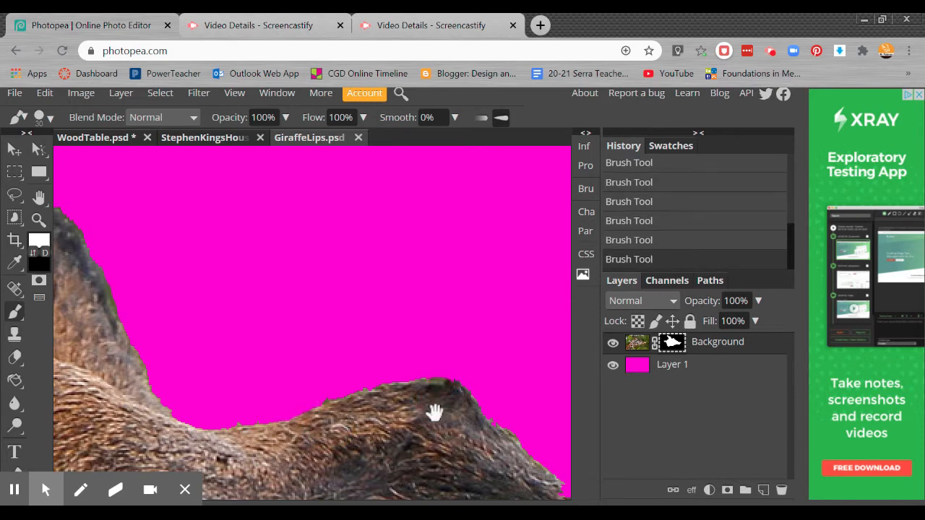
mouse_move(433, 409)
mouse_down()
mouse_move(374, 372)
mouse_move(287, 259)
mouse_move(342, 351)
mouse_move(268, 313)
mouse_up()
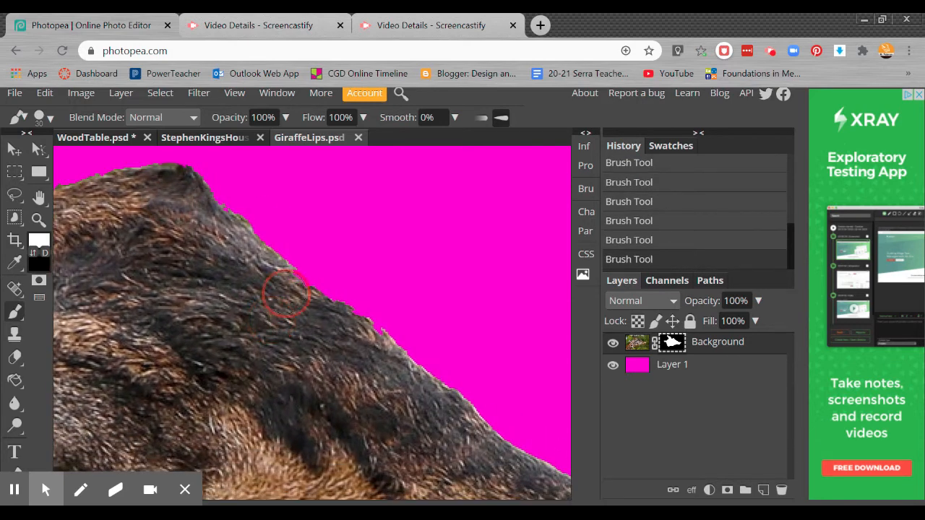
key(space)
drag(345, 359, 144, 260)
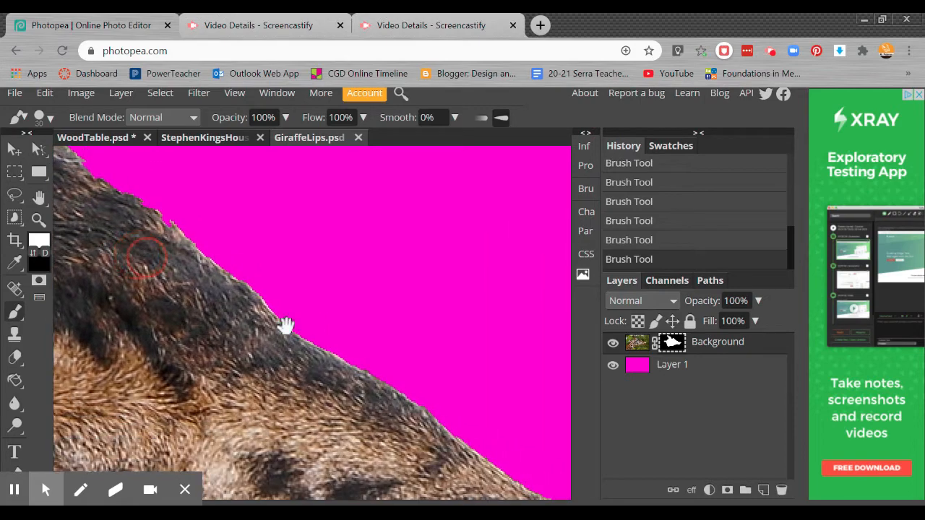
Step: Paint white on the mask along the underside of the jaw to restore its ragged edge
mouse_move(412, 405)
mouse_down()
mouse_move(304, 268)
mouse_move(489, 352)
mouse_move(420, 330)
mouse_move(402, 264)
mouse_move(424, 310)
mouse_move(361, 330)
mouse_move(322, 316)
mouse_move(364, 314)
mouse_move(440, 239)
mouse_up()
key(space)
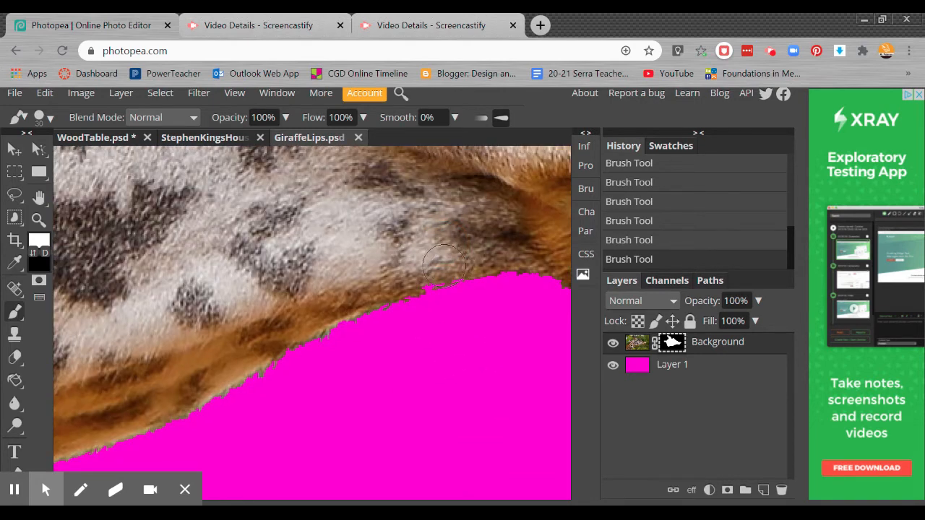
mouse_move(412, 269)
mouse_down()
mouse_move(424, 258)
mouse_move(405, 265)
mouse_up()
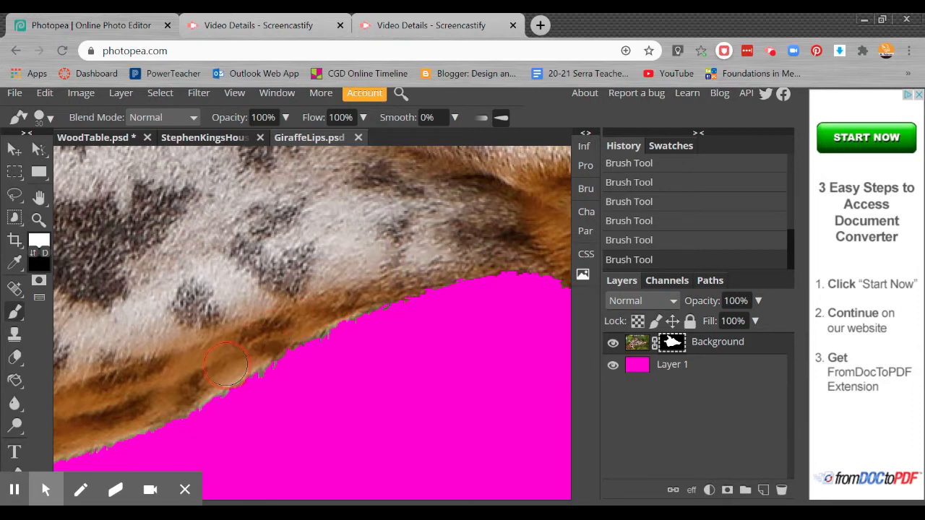
drag(238, 370, 204, 313)
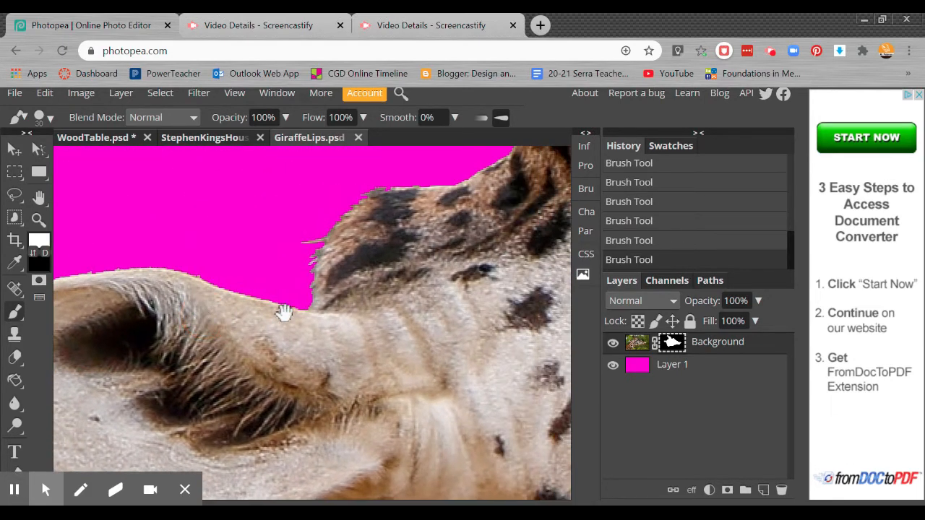
Step: Paint white on the mask along the outer edge of the horn's base to reveal a strip of green background
mouse_move(284, 312)
mouse_down()
mouse_move(306, 306)
mouse_move(219, 340)
mouse_up()
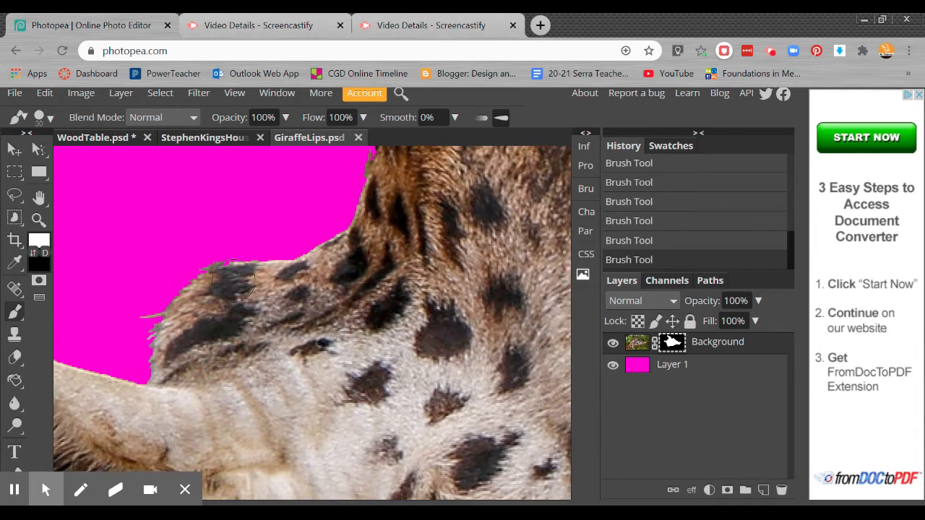
mouse_move(233, 284)
mouse_down()
mouse_move(296, 305)
mouse_move(248, 302)
mouse_move(247, 270)
mouse_up()
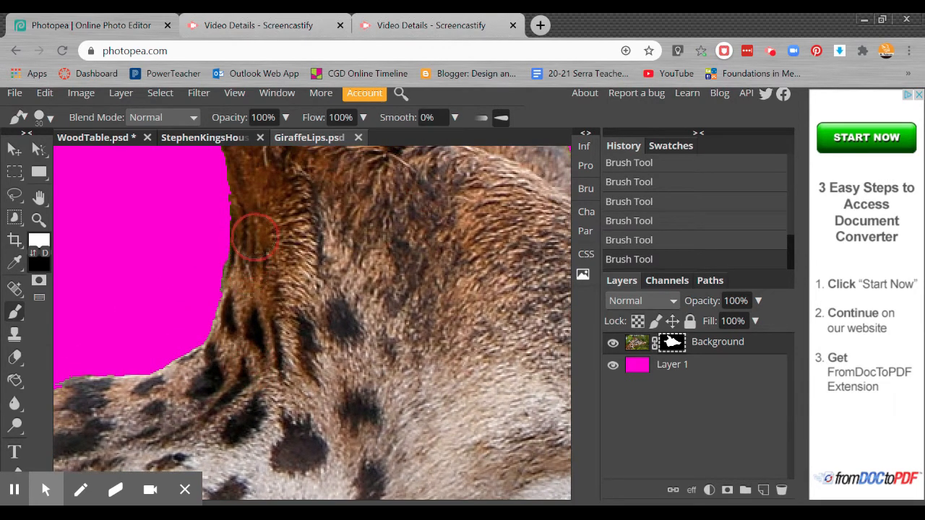
mouse_move(254, 236)
mouse_down()
mouse_move(237, 191)
mouse_move(230, 329)
mouse_up()
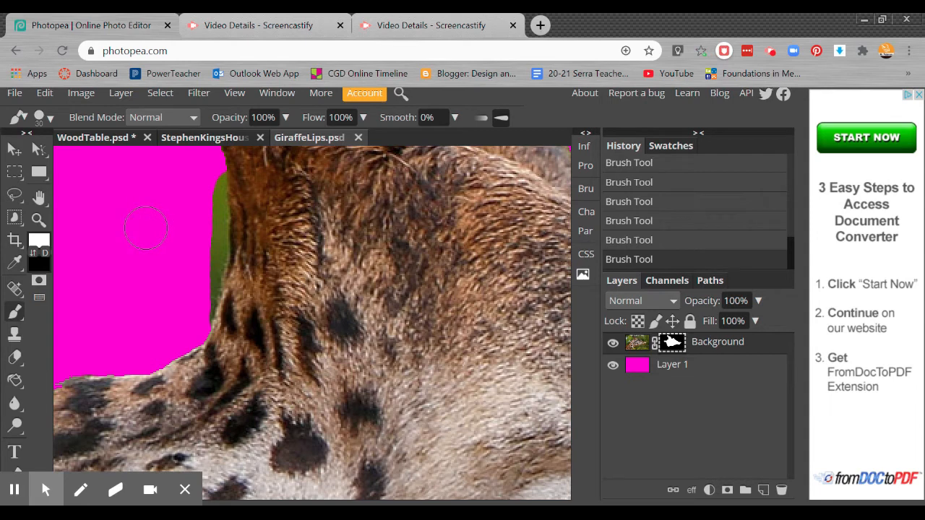
Step: Switch the brush to black and paint on the mask to hide the green strip and leftover spot beside the horn's base
key(x)
key(x)
key(x)
key(x)
key(x)
key(x)
key(x)
mouse_move(211, 186)
mouse_down()
mouse_move(207, 238)
mouse_move(191, 300)
mouse_move(231, 250)
mouse_move(251, 256)
mouse_move(230, 289)
mouse_up()
key(x)
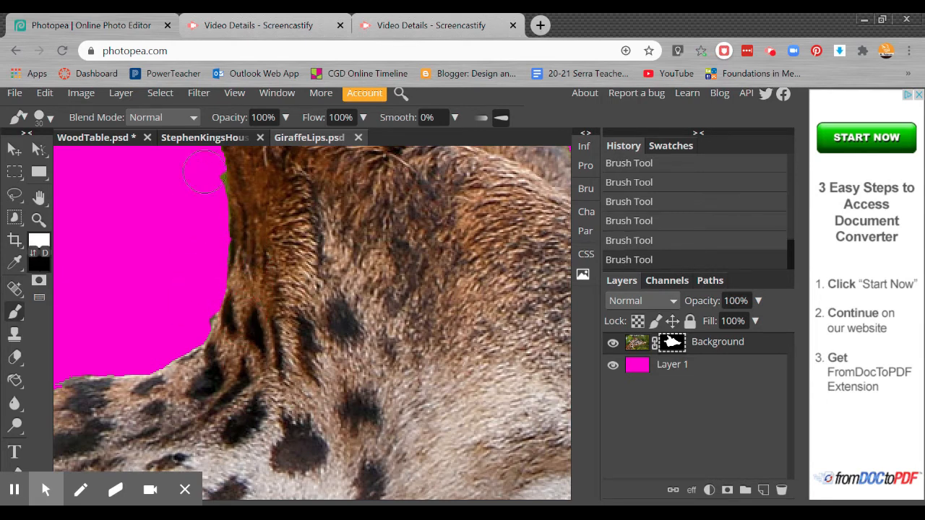
key(x)
drag(204, 173, 207, 190)
Step: Copy the masked giraffe layer into the WoodTable.psd document with the Move tool and shift it up over the wood
key(space)
drag(285, 254, 367, 403)
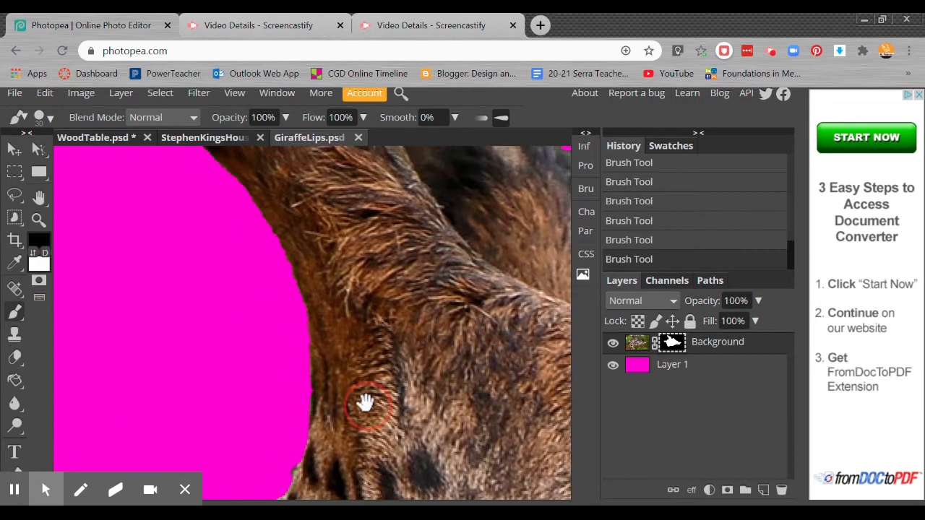
scroll(354, 388, down, 3)
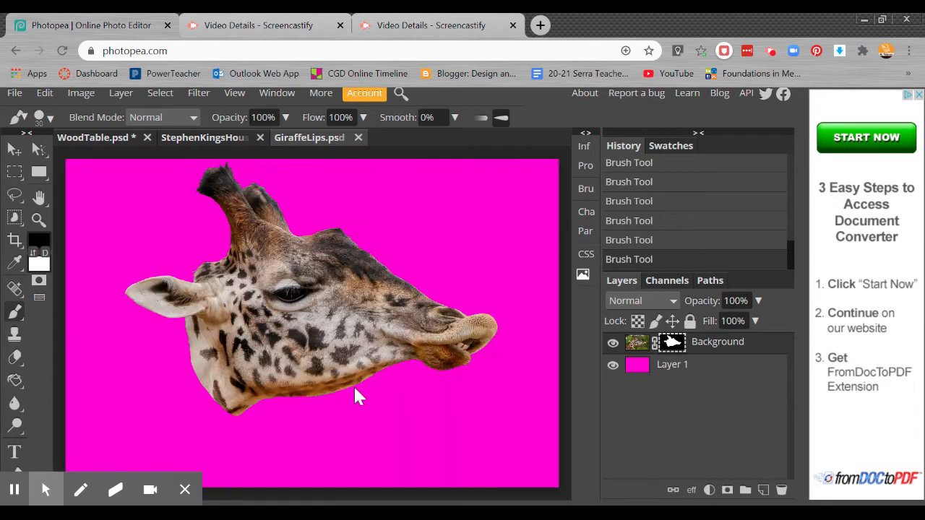
scroll(354, 390, down, 1)
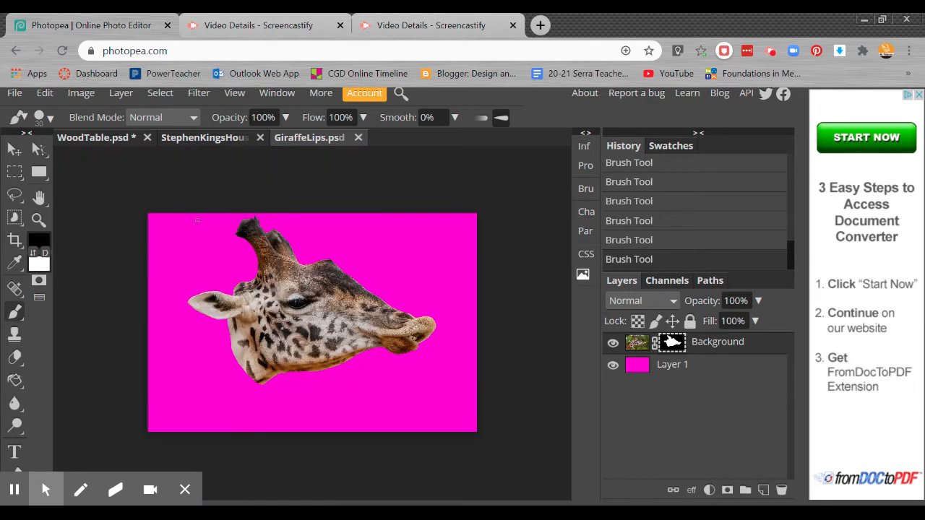
click(13, 152)
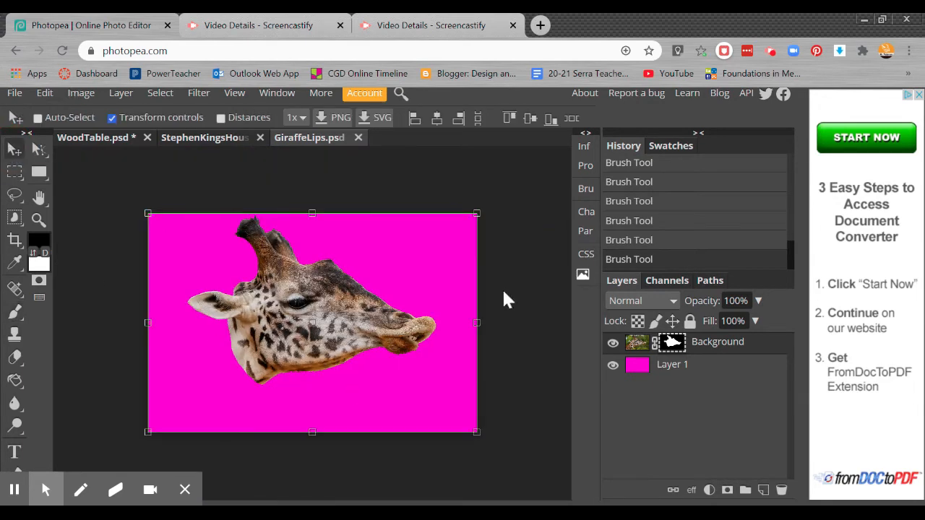
click(676, 365)
click(635, 346)
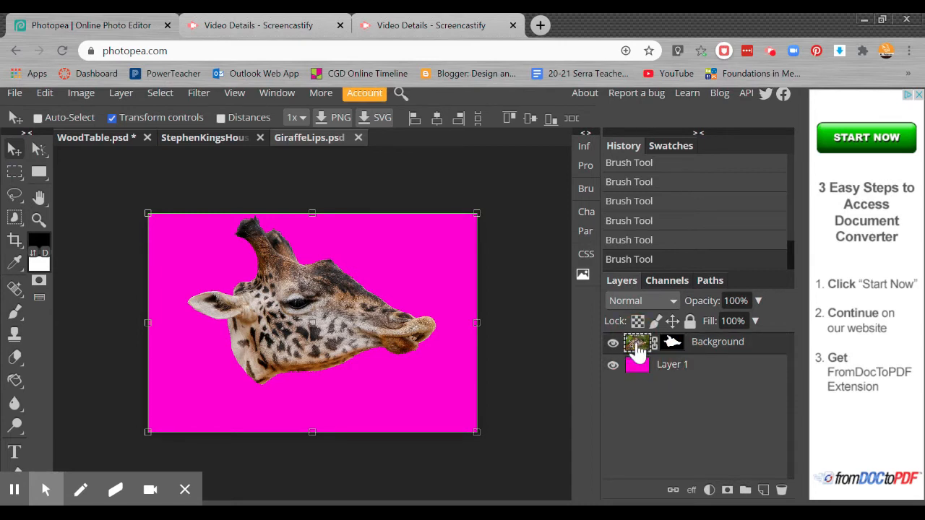
click(633, 351)
mouse_move(633, 347)
mouse_down()
mouse_move(106, 138)
mouse_move(409, 327)
mouse_up()
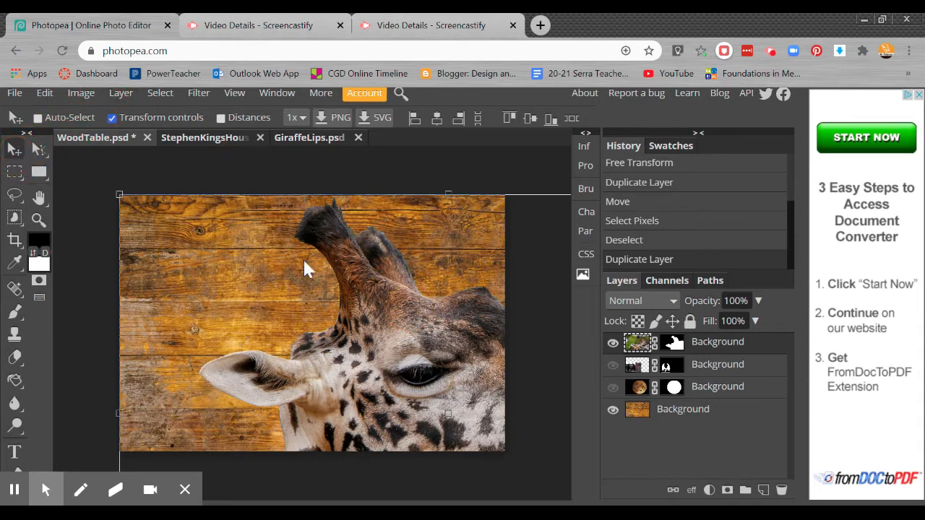
drag(387, 335, 289, 303)
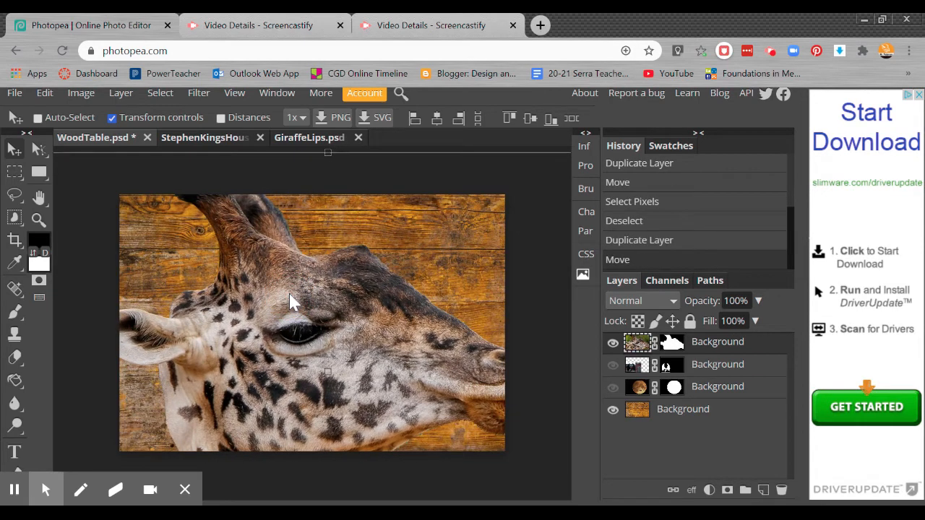
key(ctrl+minus)
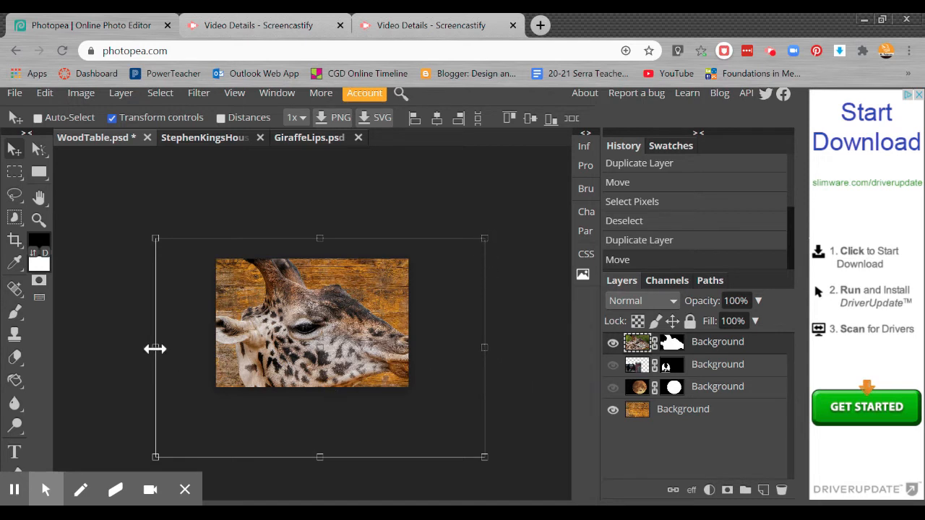
drag(155, 349, 357, 344)
drag(407, 320, 305, 326)
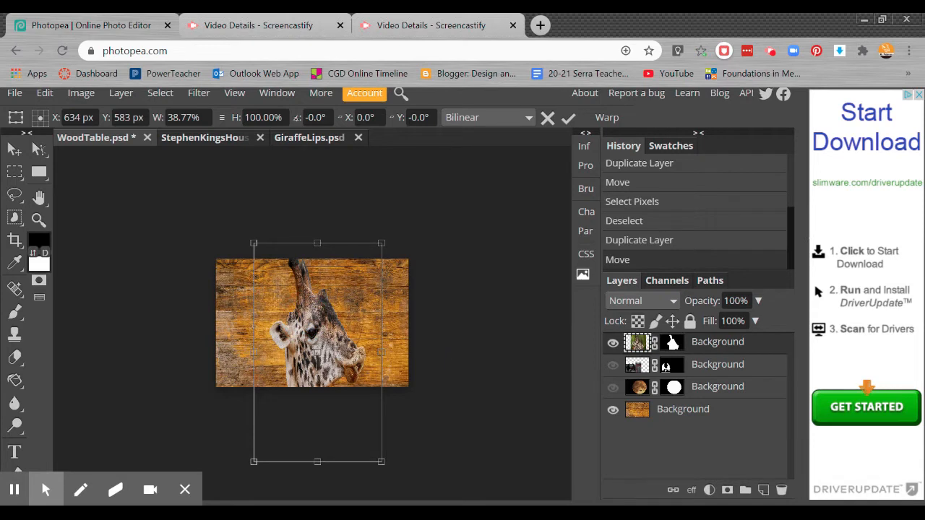
click(567, 119)
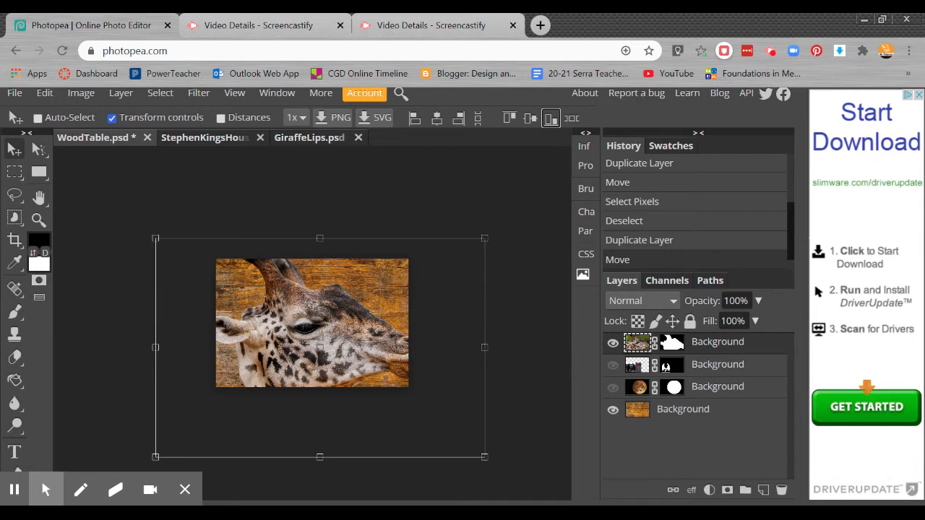
Step: Scale the giraffe layer proportionally to about 47.46% and place it near the wood background's upper-left area, at about X 357, Y 370 px
click(156, 457)
drag(173, 440, 307, 377)
drag(337, 329, 280, 358)
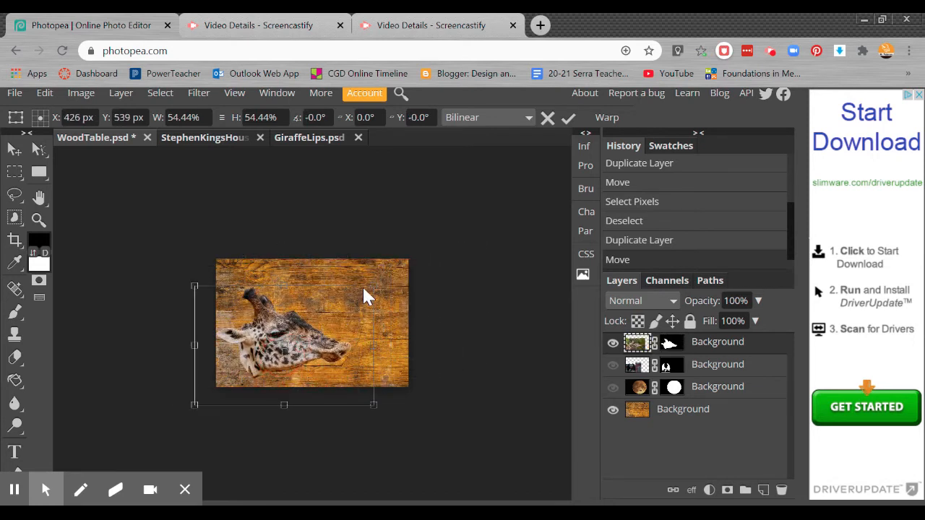
drag(373, 286, 335, 307)
drag(277, 342, 262, 317)
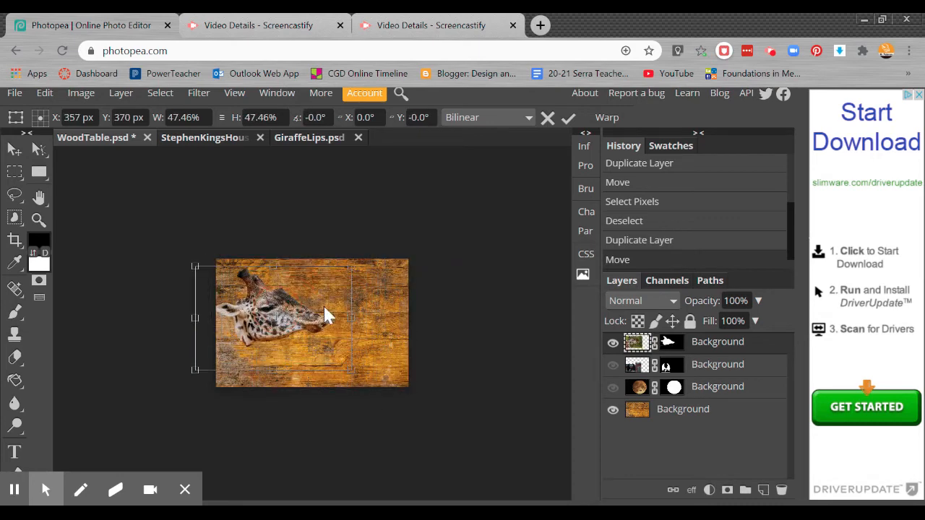
key(Return)
key(ctrl+plus)
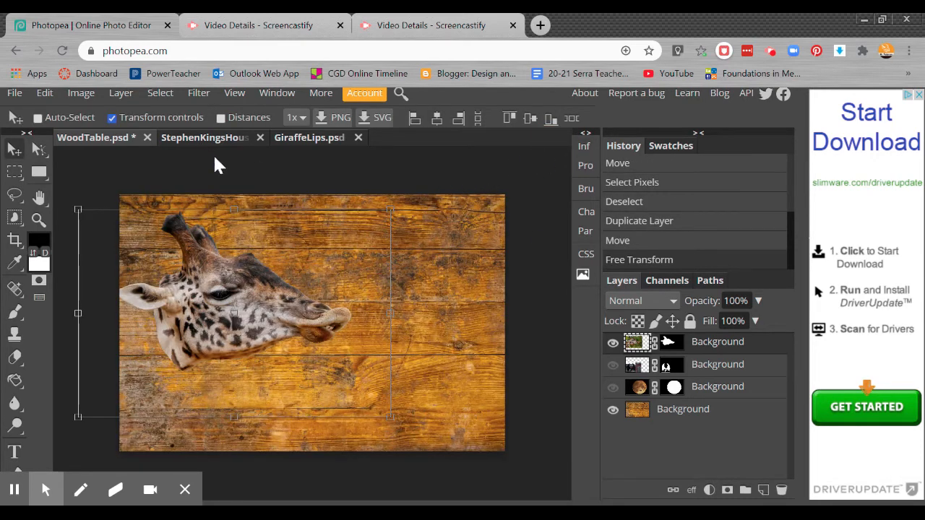
Step: Show the winged statue and moon layers, and move the giraffe head to the lower middle, in front of the moon
click(613, 365)
click(613, 388)
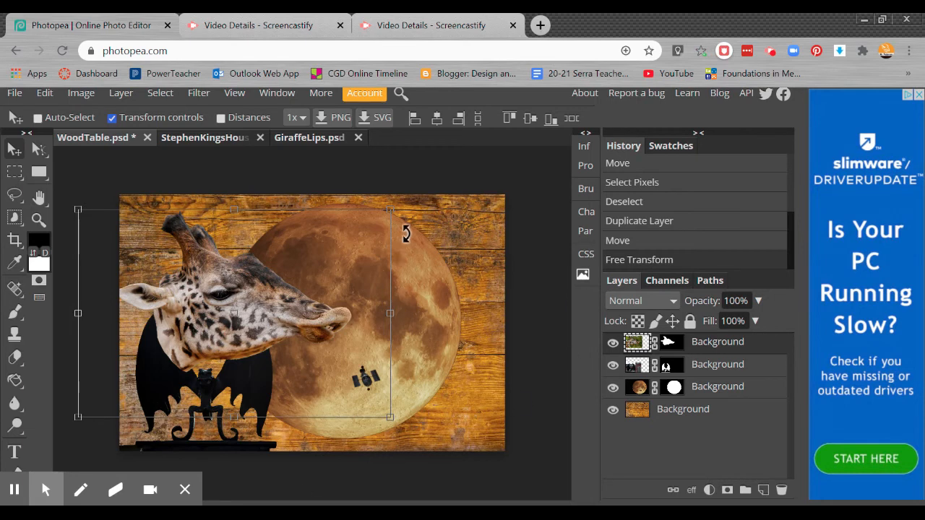
drag(263, 287, 317, 405)
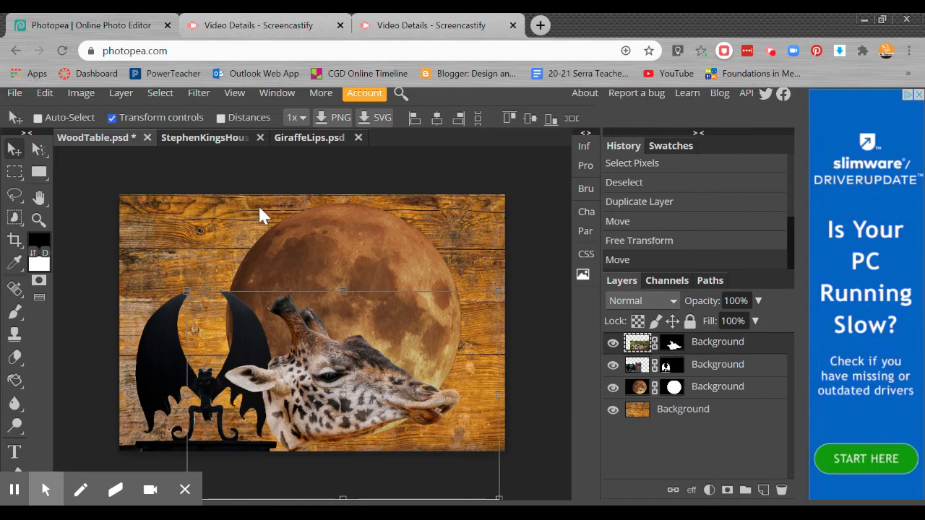
Step: Close the winged statue document and GiraffeLips.psd, discarding their unsaved work
click(14, 94)
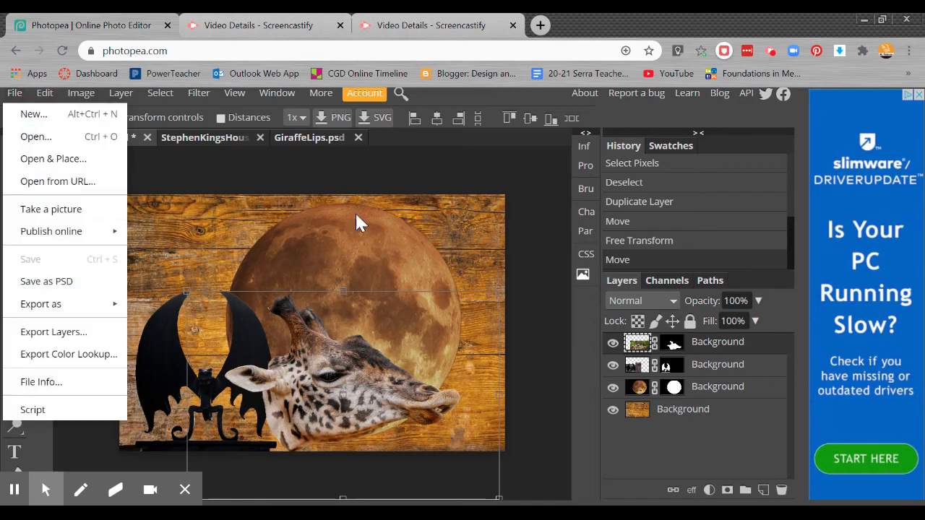
click(225, 137)
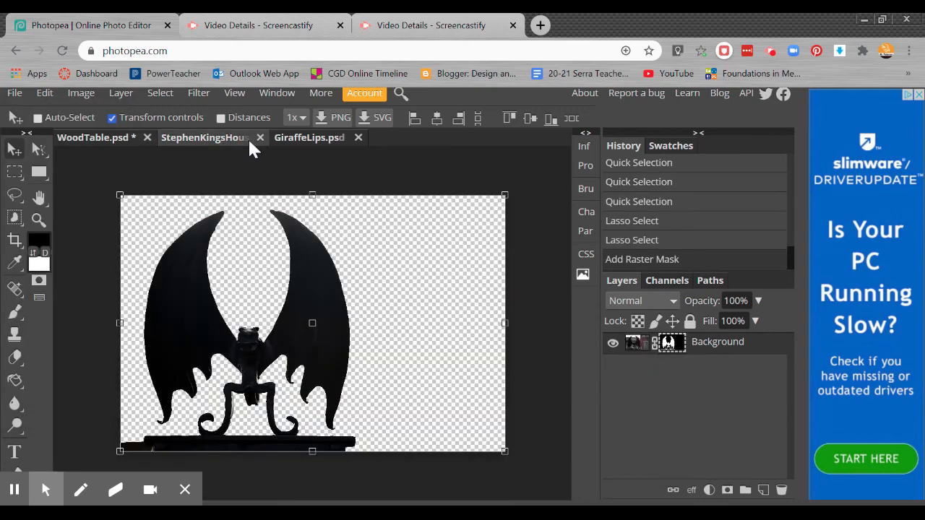
click(260, 138)
click(519, 149)
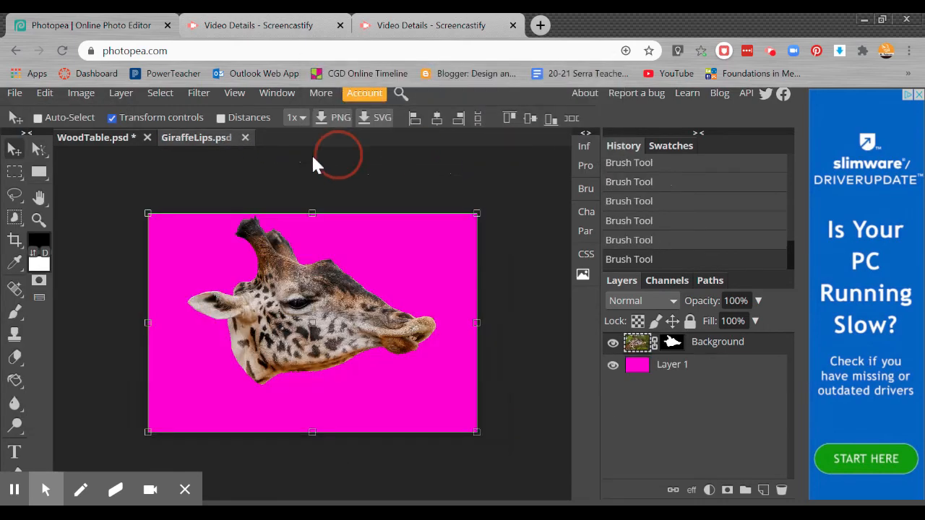
click(244, 138)
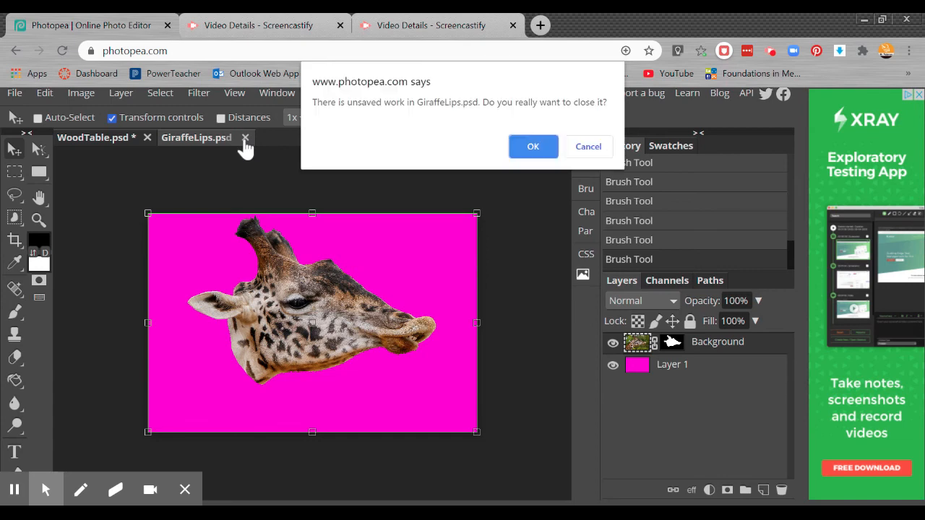
click(526, 147)
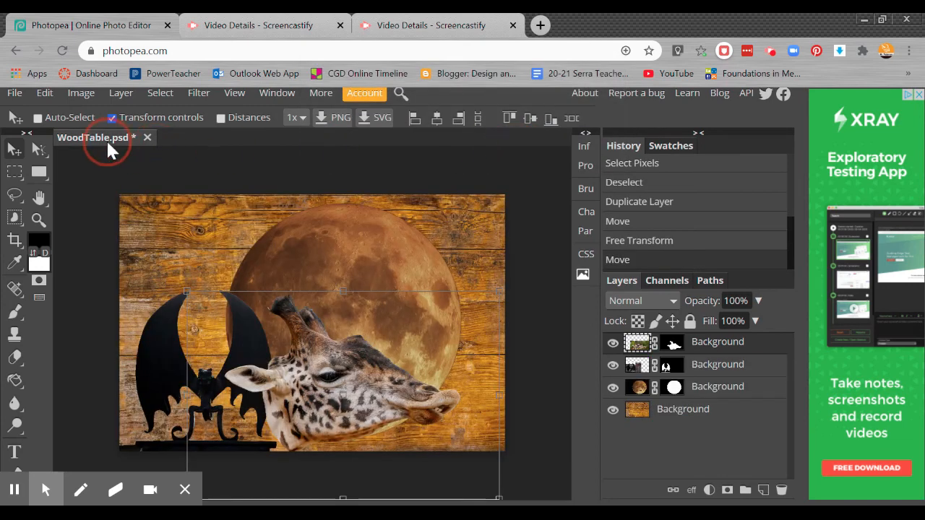